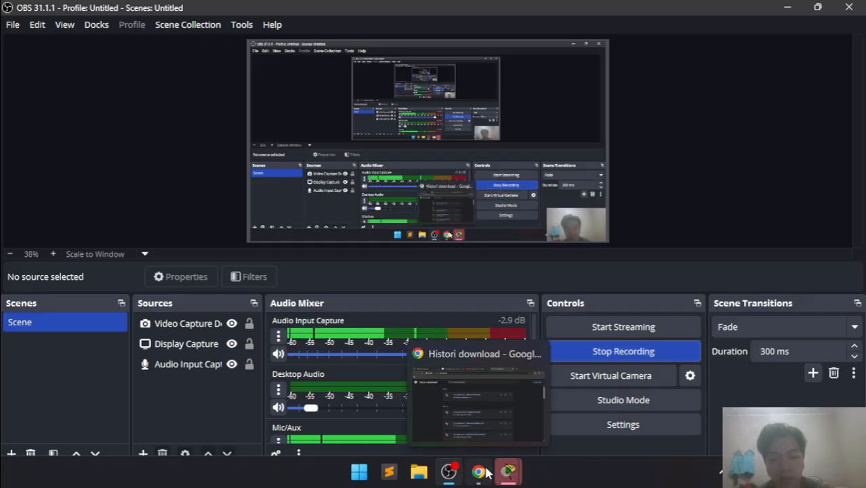
# Step: Switch to Chrome and show the Networking Academy page for activity 7.4.1 Packet Tracer - Implement DHCPv4
pyautogui.click(481, 470)
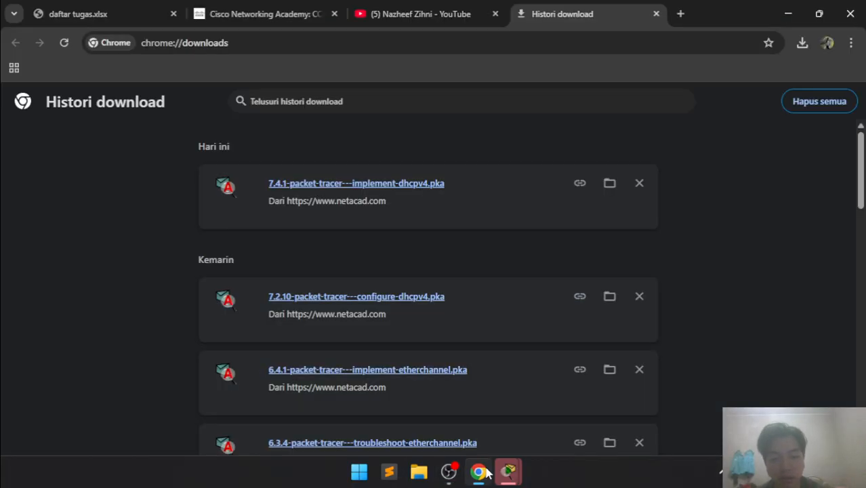
pyautogui.click(230, 5)
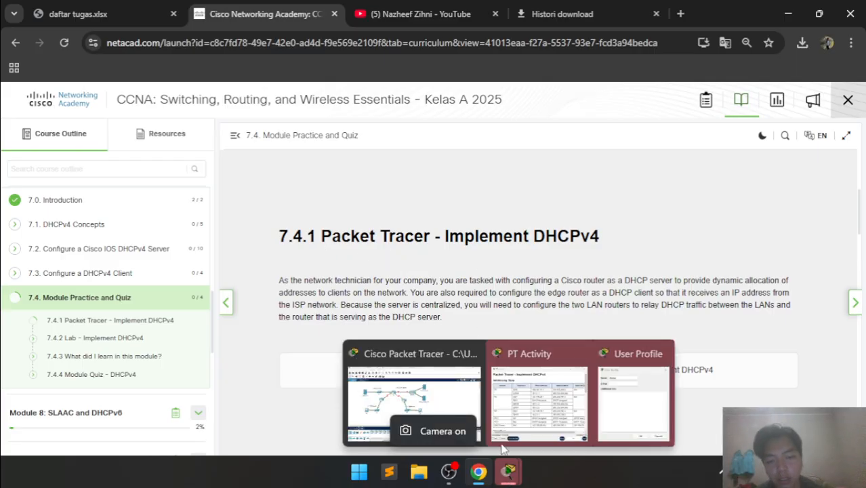
# Step: Switch to Cisco Packet Tracer and replace the Guest name in the user profile with the student's full name
pyautogui.click(432, 397)
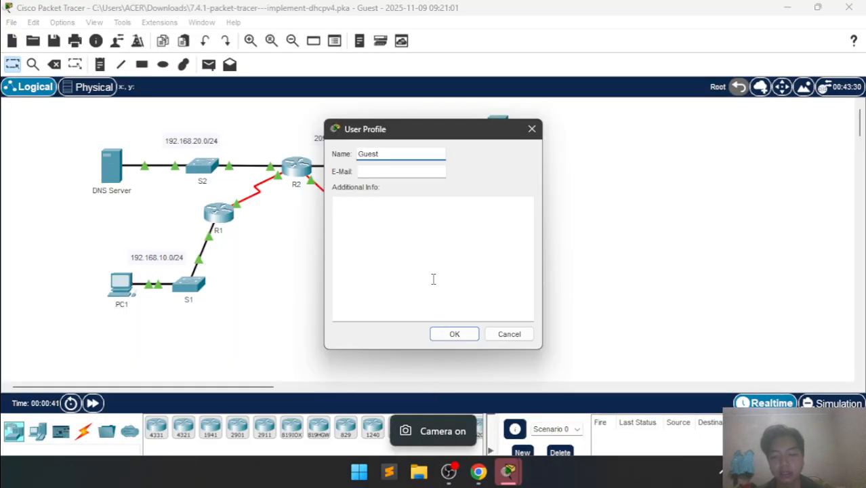
pyautogui.hotkey('ctrl', 'a')
pyautogui.press('BackSpace')
pyautogui.write('Naz')
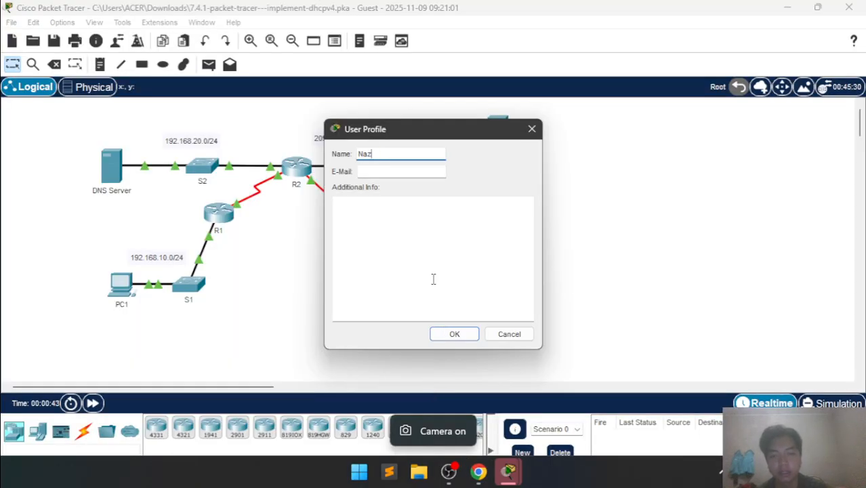
pyautogui.write('heef')
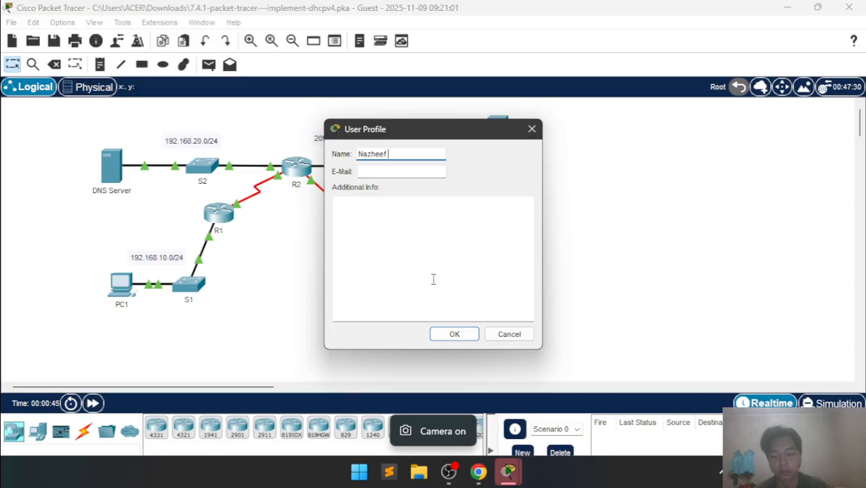
pyautogui.write(' Zihn')
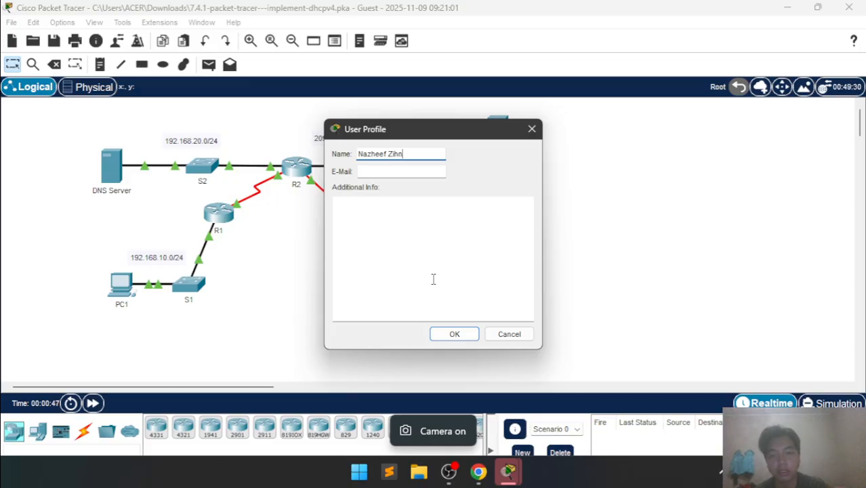
pyautogui.write('i')
pyautogui.click(453, 333)
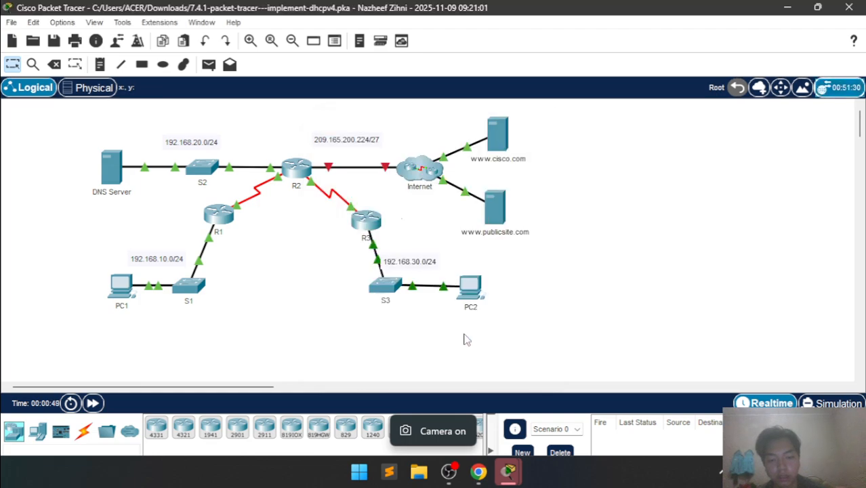
# Step: Bring up the PT Activity instructions and dock them beside the network topology
pyautogui.moveTo(507, 470)
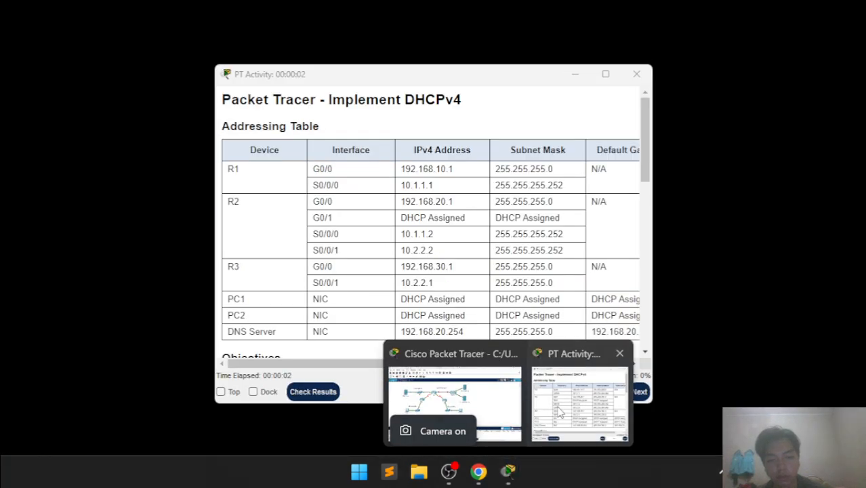
pyautogui.click(580, 406)
pyautogui.click(254, 391)
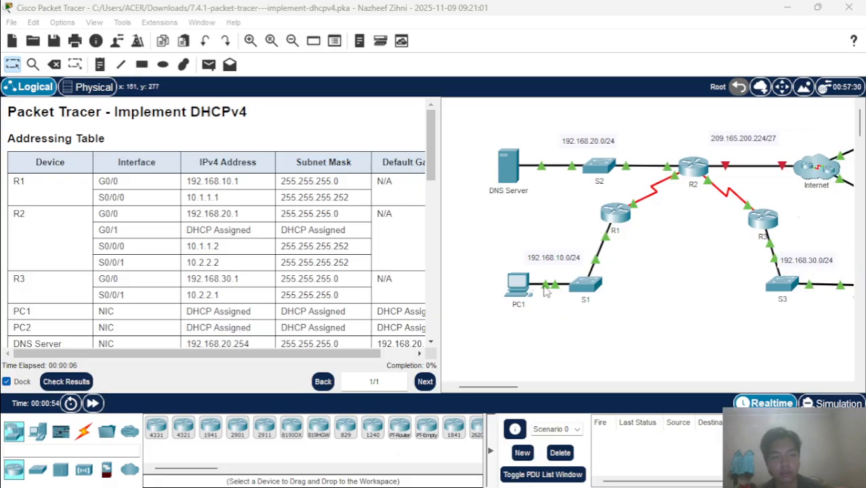
pyautogui.click(566, 304)
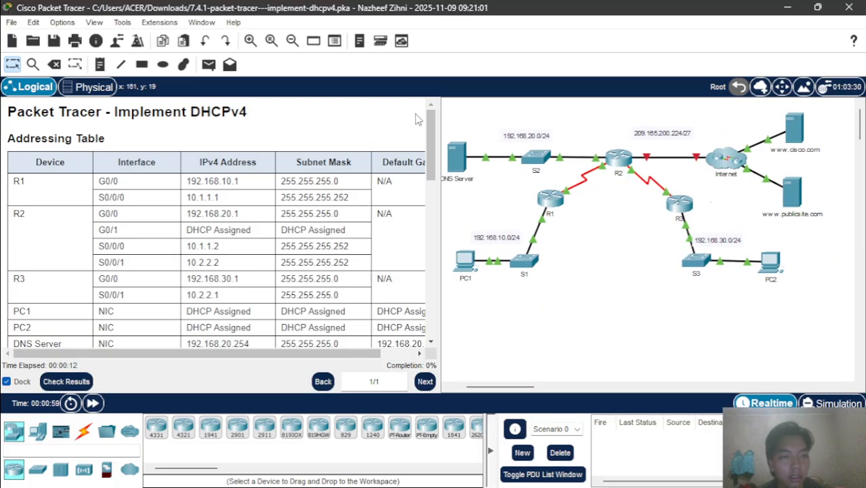
# Step: Read the activity's addressing table, objectives, scenario and the Part 1 instructions for configuring R2 as a DHCP server
pyautogui.scroll(-1, 337, 227)
pyautogui.hscroll(1, 337, 227)
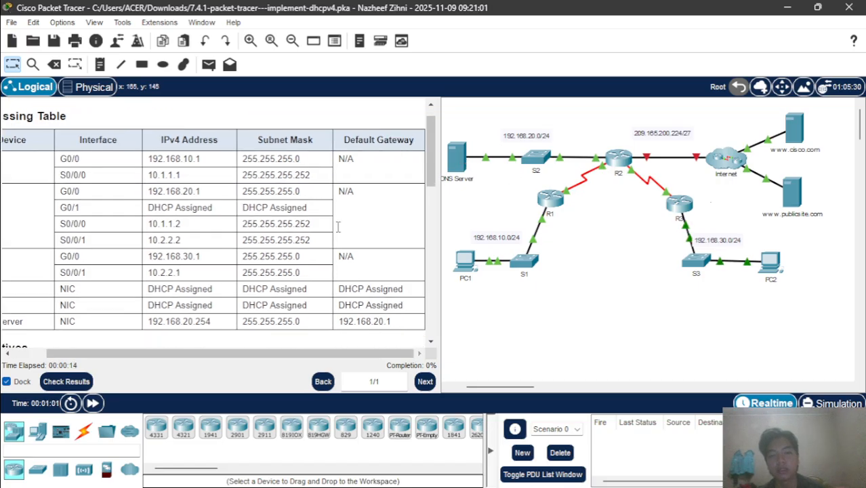
pyautogui.hscroll(-1, 337, 227)
pyautogui.scroll(1, 267, 231)
pyautogui.scroll(-2, 267, 231)
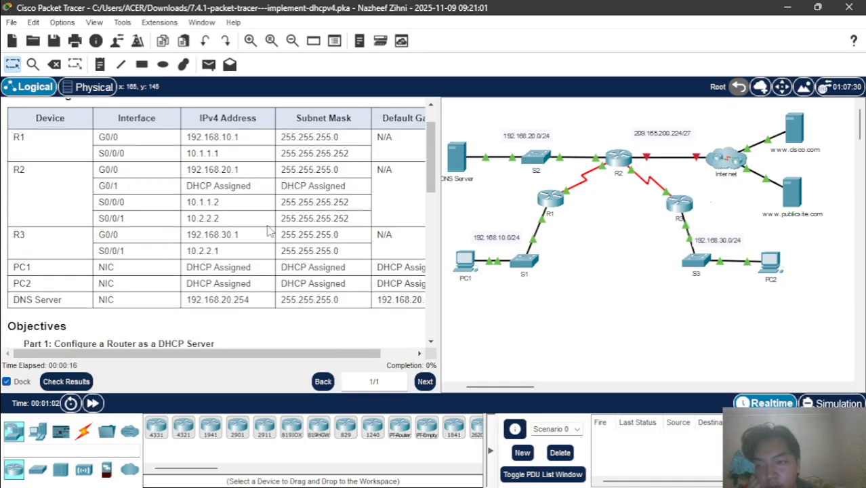
pyautogui.scroll(-2, 267, 232)
pyautogui.scroll(2, 268, 231)
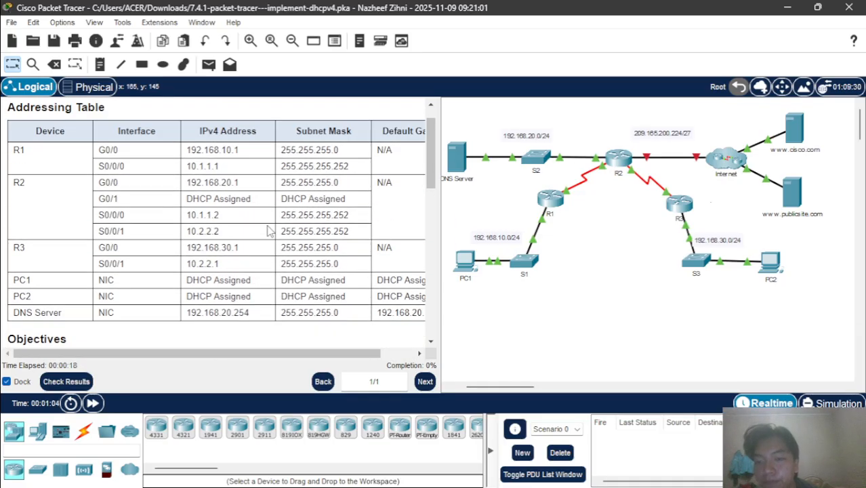
pyautogui.scroll(-4, 268, 231)
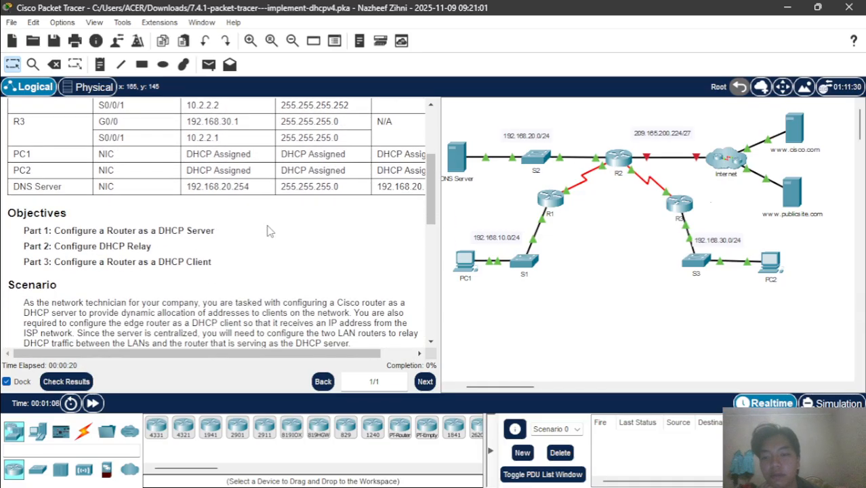
pyautogui.scroll(-3, 268, 232)
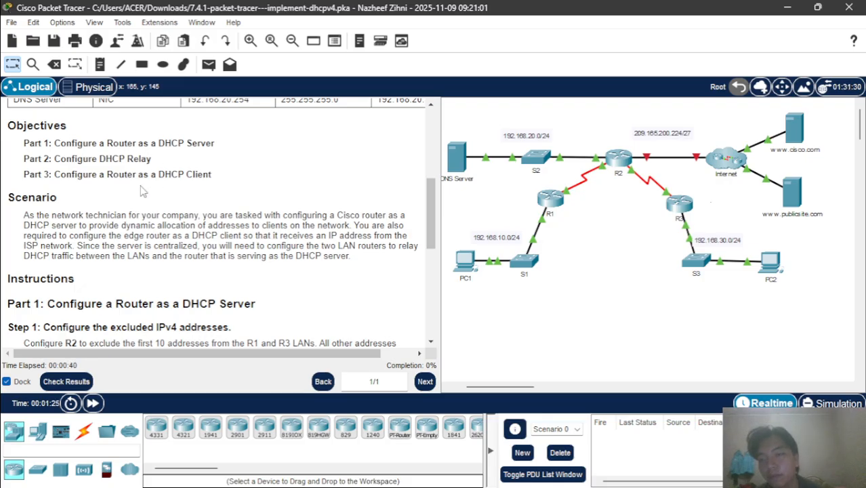
pyautogui.scroll(-2, 203, 205)
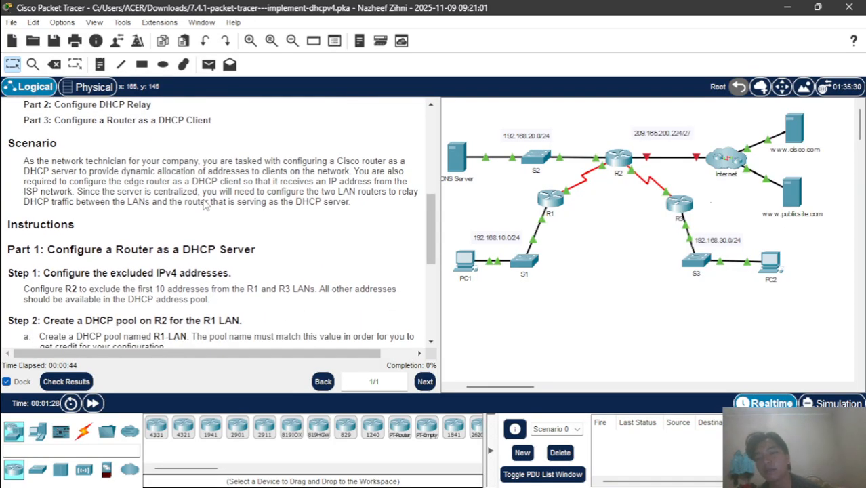
pyautogui.scroll(-3, 207, 206)
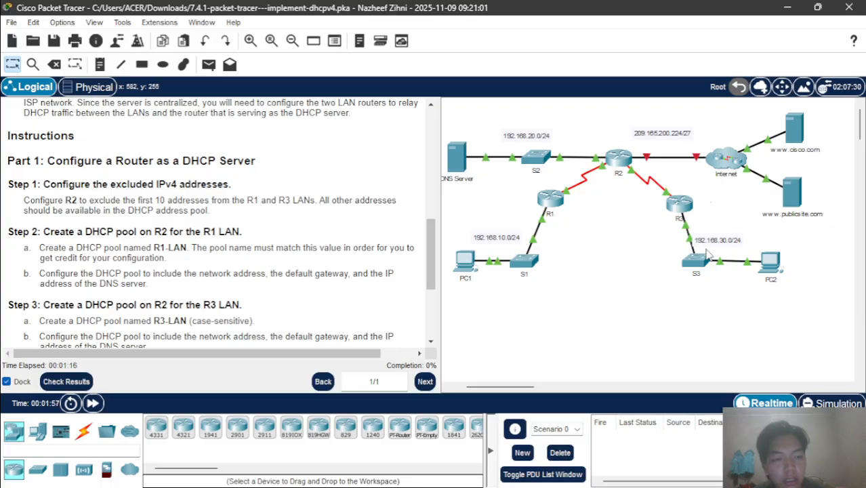
# Step: Open router R2's command line and enter global configuration mode with en and conf t
pyautogui.click(614, 157)
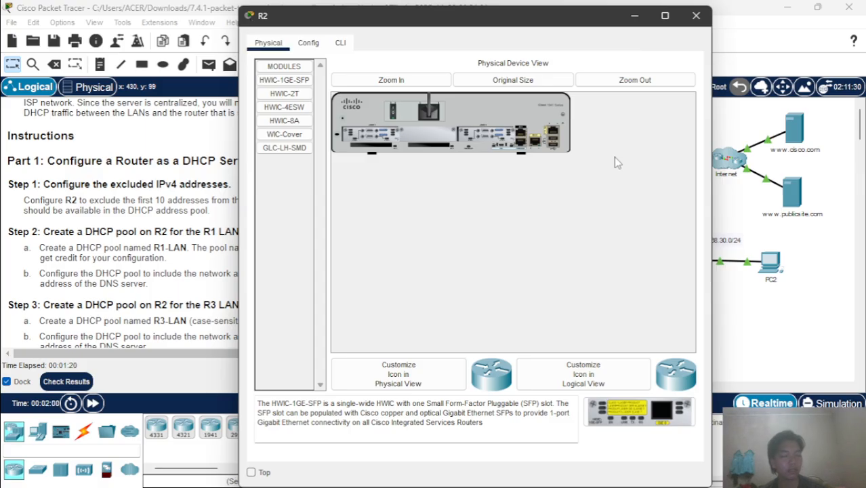
pyautogui.click(340, 43)
pyautogui.press('Return')
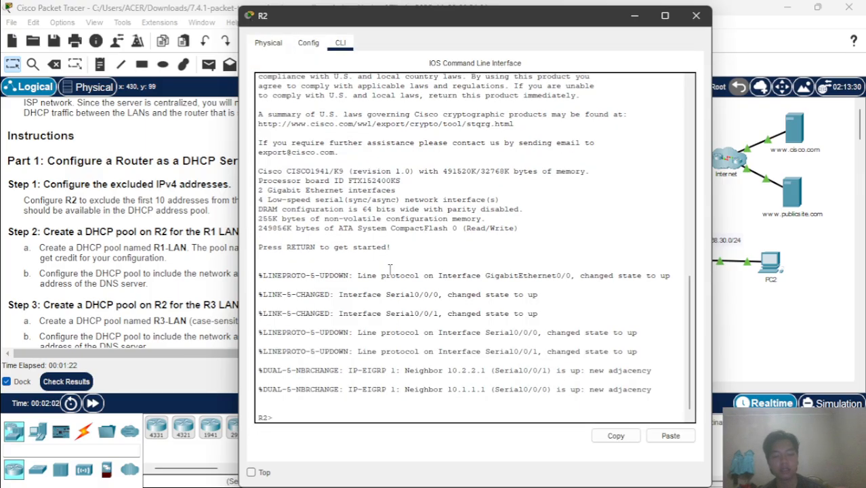
pyautogui.write('en')
pyautogui.press('Return')
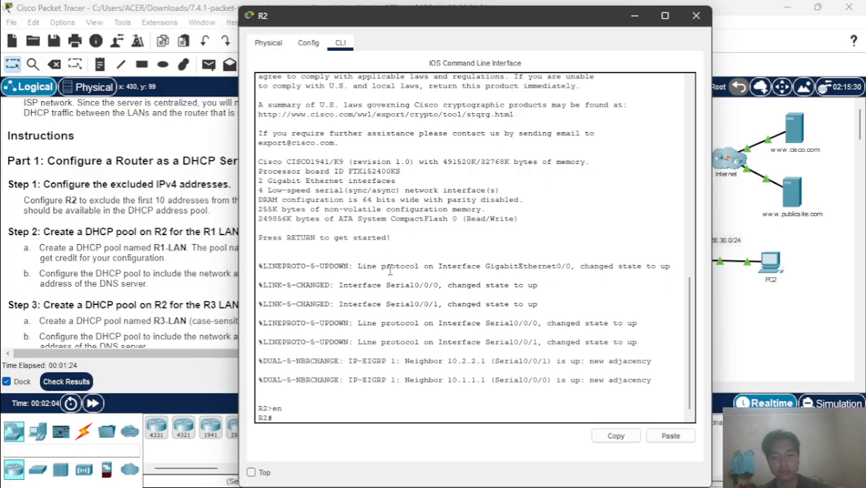
pyautogui.write('conf t')
pyautogui.press('Return')
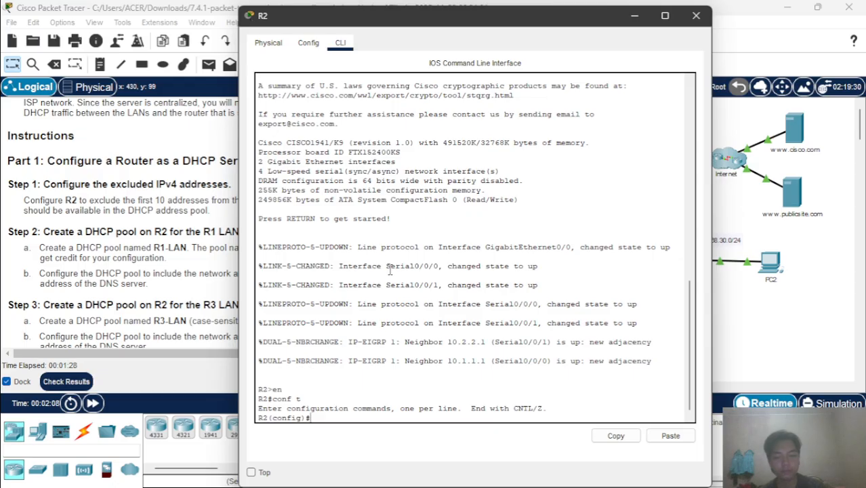
# Step: Exclude addresses 192.168.10.1 through 192.168.10.10 from DHCP on R2 with ip dhcp excluded-address
pyautogui.write('ip d')
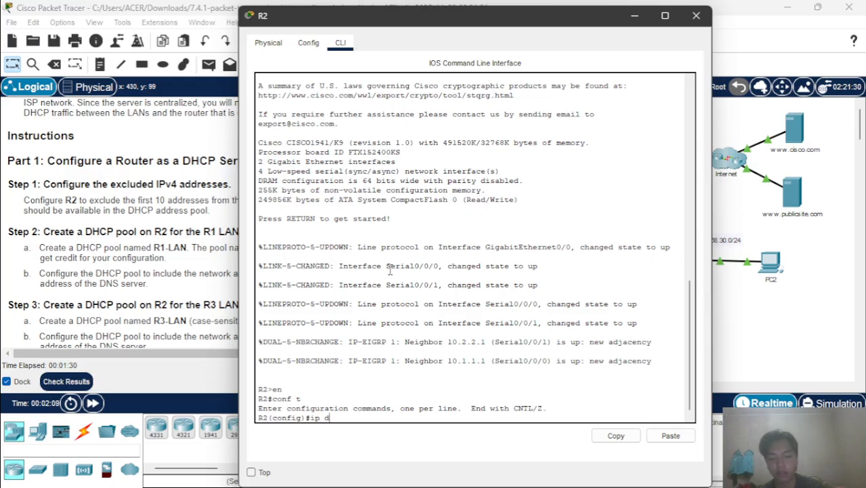
pyautogui.write('h')
pyautogui.press('Tab')
pyautogui.write('ec')
pyautogui.press('Tab')
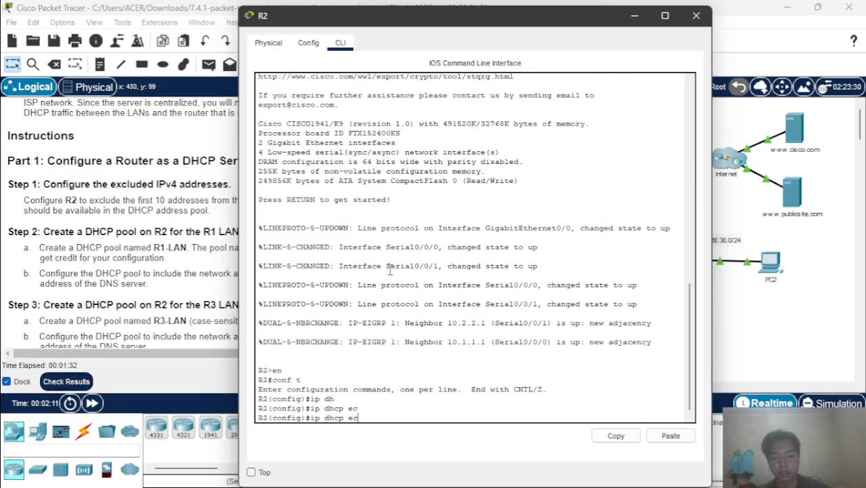
pyautogui.write('x')
pyautogui.press('Tab')
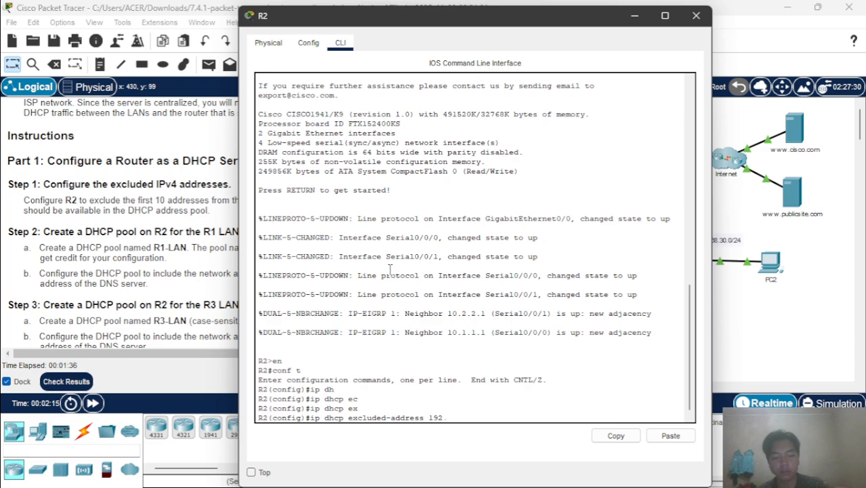
pyautogui.write('192.168.')
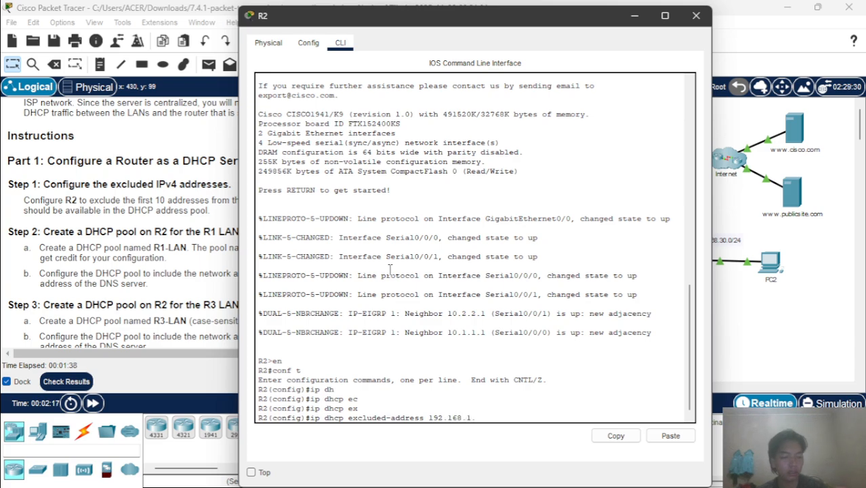
pyautogui.write('10.')
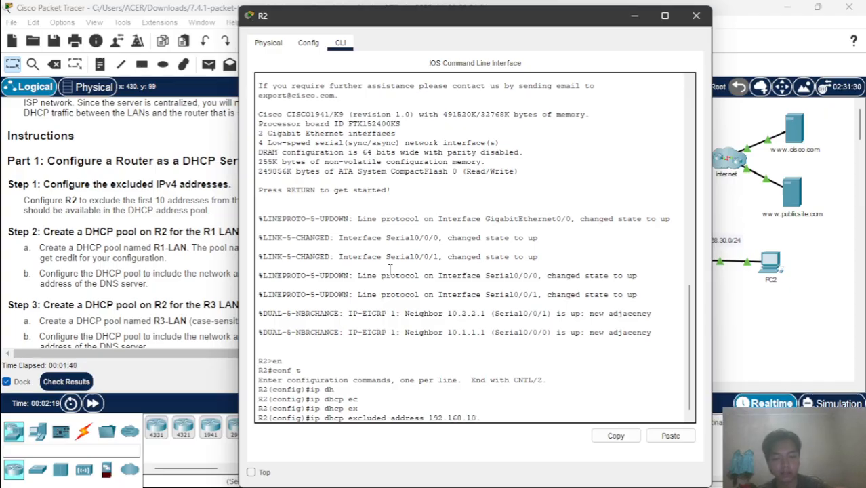
pyautogui.write('1')
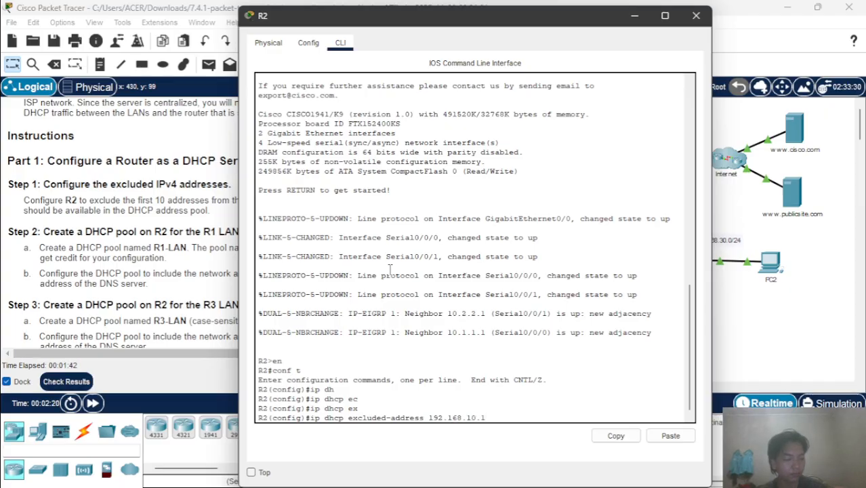
pyautogui.write(' 2')
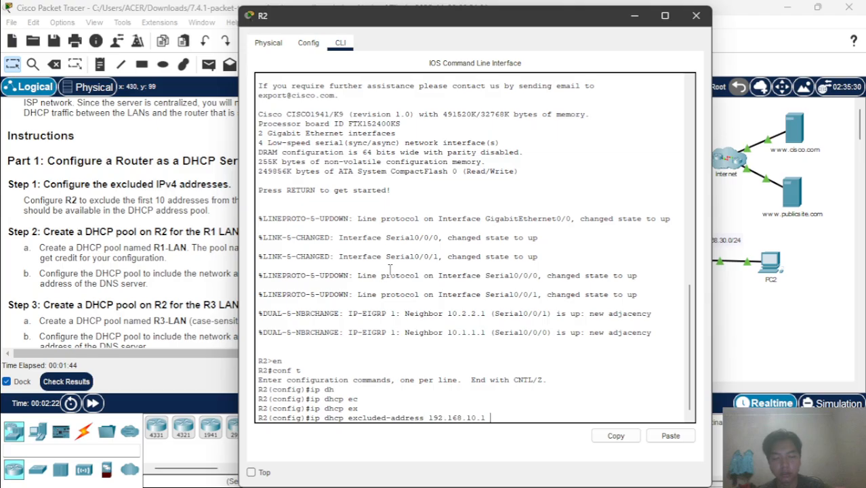
pyautogui.write('92.16')
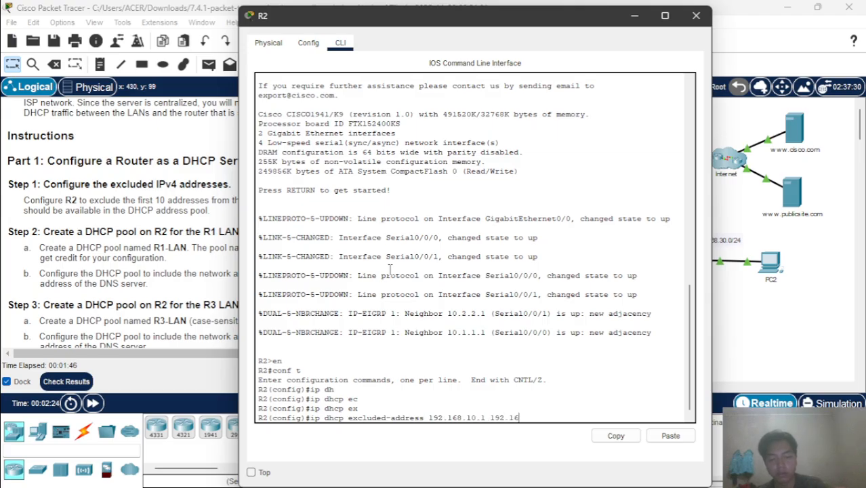
pyautogui.write('8.10')
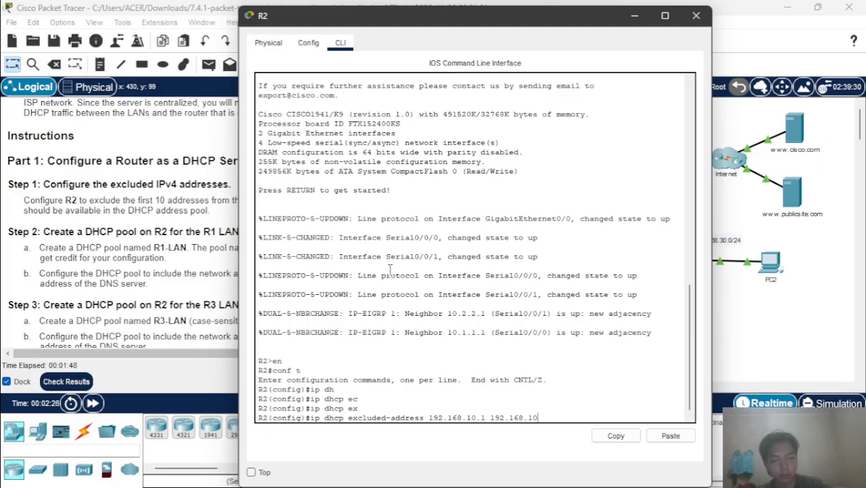
pyautogui.write('.10')
pyautogui.press('Return')
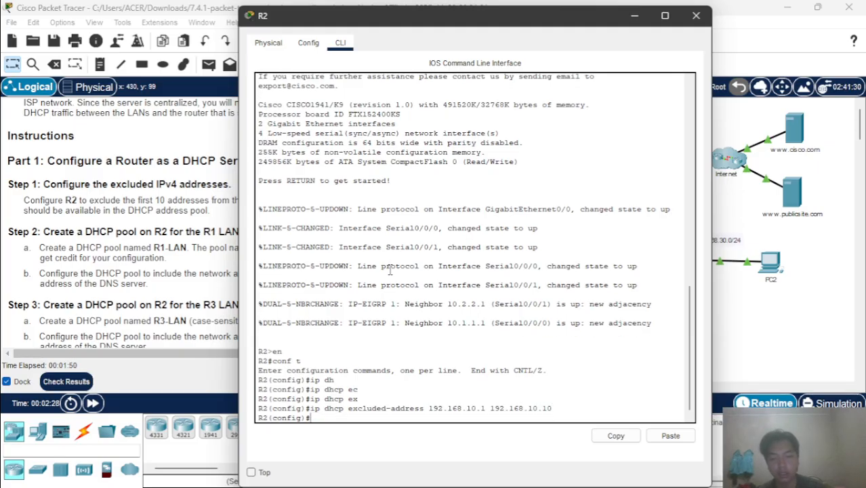
# Step: Exclude addresses 192.168.30.1 through 192.168.30.10 from DHCP on R2 with ip dhcp excluded-address
pyautogui.press('Up')
pyautogui.press('BackSpace')
pyautogui.press('BackSpace')
pyautogui.press('BackSpace')
pyautogui.press('BackSpace')
pyautogui.press('BackSpace')
pyautogui.press('BackSpace')
pyautogui.press('BackSpace')
pyautogui.press('BackSpace')
pyautogui.press('BackSpace')
pyautogui.press('BackSpace')
pyautogui.press('BackSpace')
pyautogui.press('BackSpace')
pyautogui.press('BackSpace')
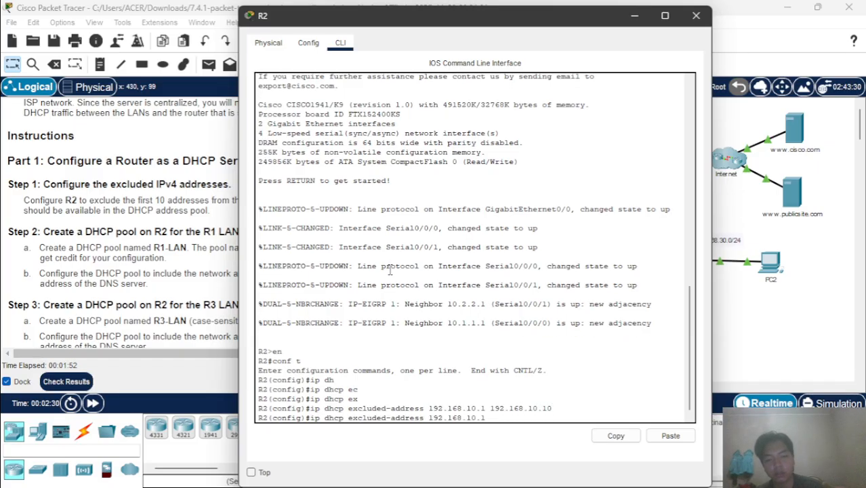
pyautogui.press('BackSpace')
pyautogui.press('BackSpace')
pyautogui.press('BackSpace')
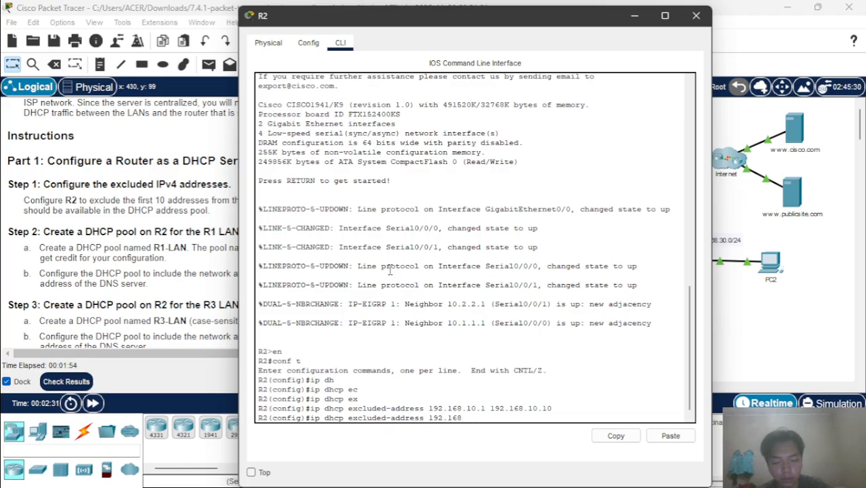
pyautogui.write('.30.1')
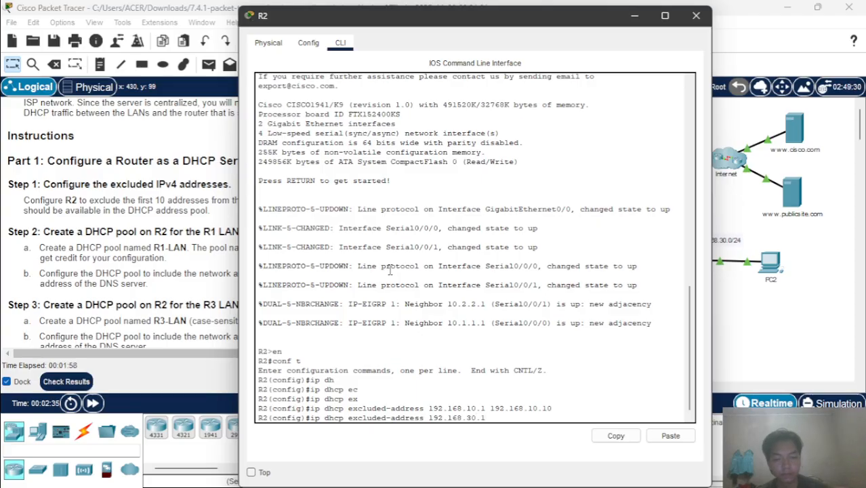
pyautogui.write(' 192.1')
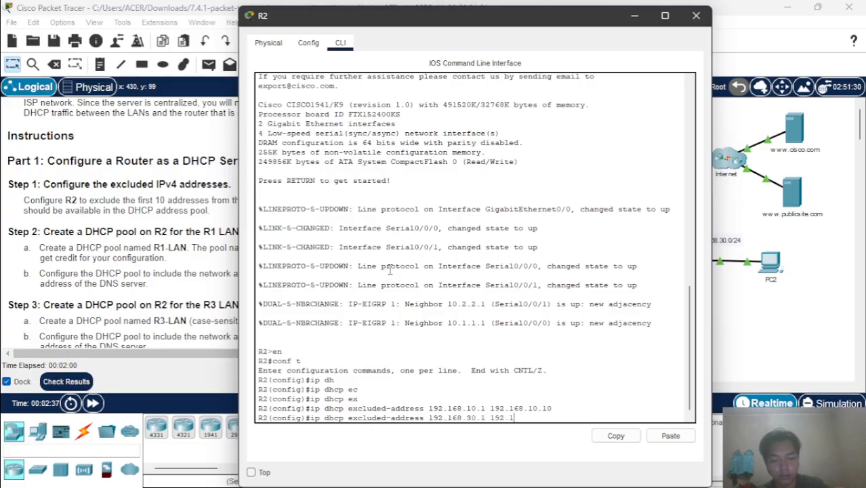
pyautogui.write('68.')
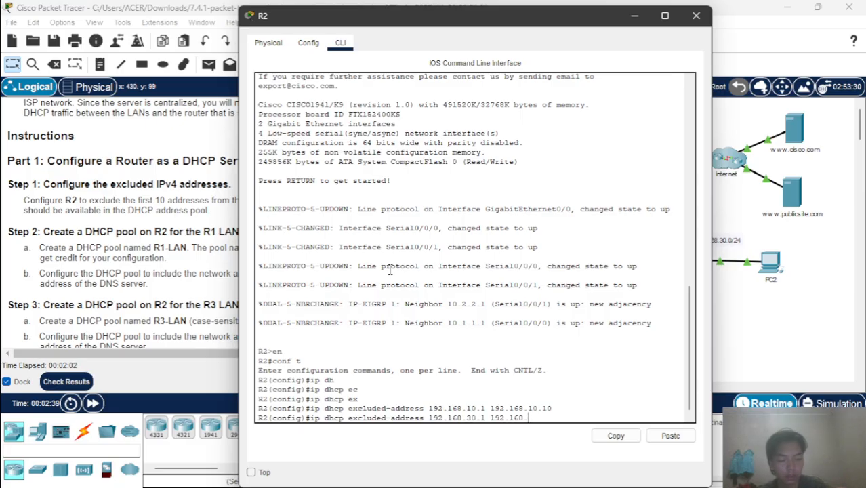
pyautogui.write('30')
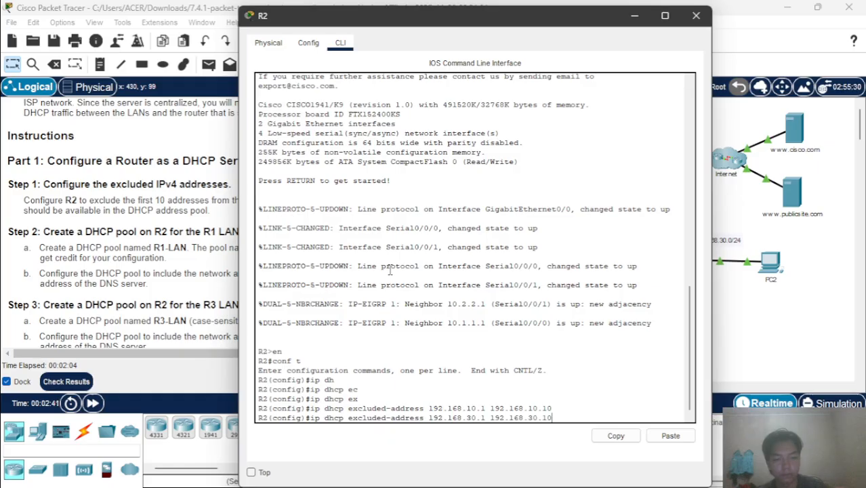
pyautogui.write('.10')
pyautogui.press('Return')
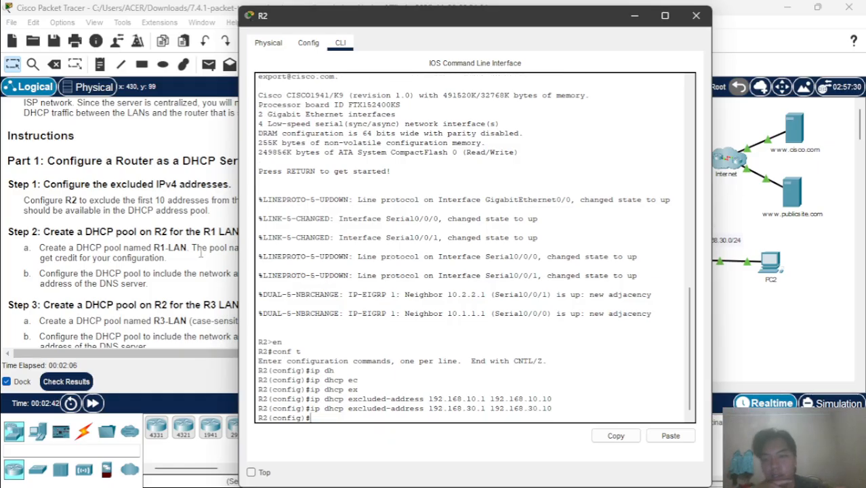
# Step: Check the Step 2 and Step 3 pool instructions, and create a DHCP pool named R1-LAN on R2 with ip dhcp pool
pyautogui.click(203, 251)
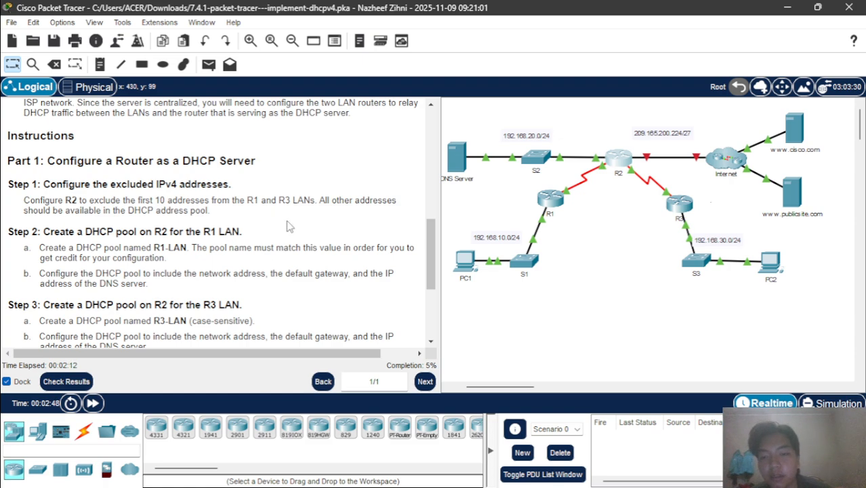
pyautogui.scroll(-1, 313, 244)
pyautogui.scroll(-2, 313, 244)
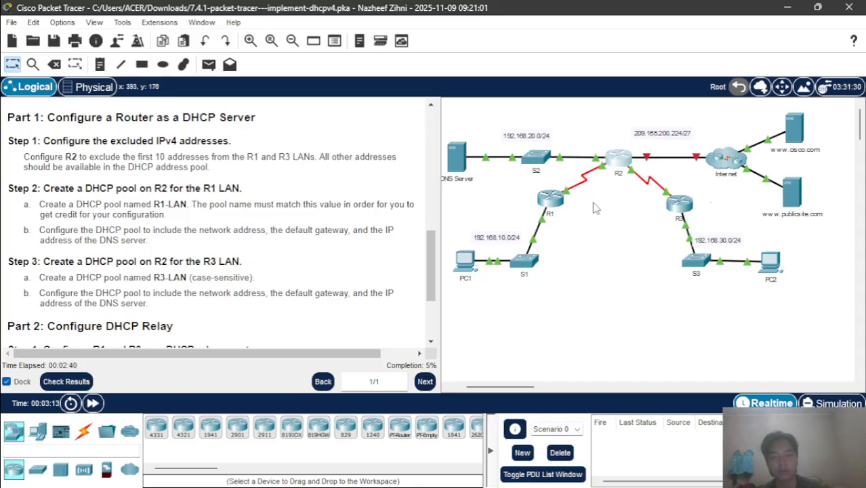
pyautogui.click(615, 163)
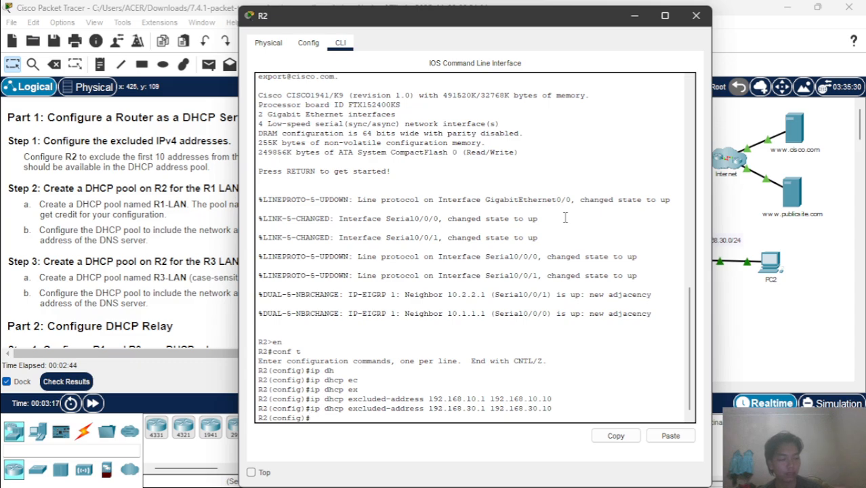
pyautogui.write('ip')
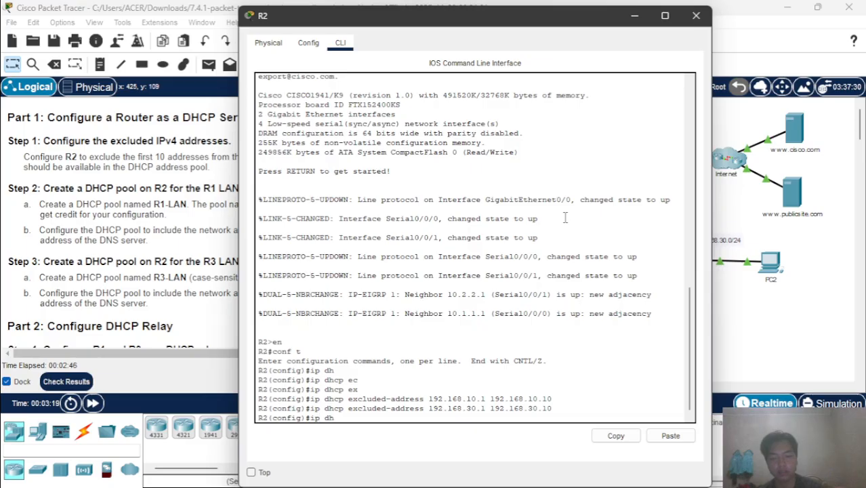
pyautogui.write(' dh')
pyautogui.press('Tab')
pyautogui.write('poo')
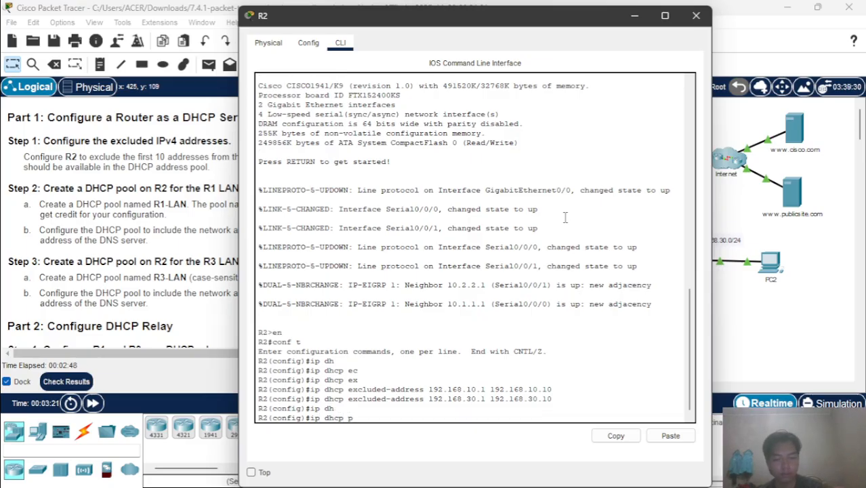
pyautogui.press('Tab')
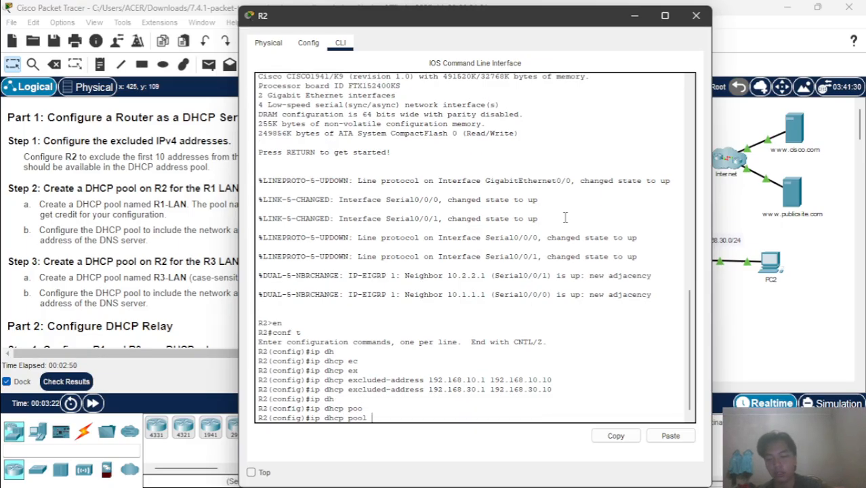
pyautogui.write('R1-')
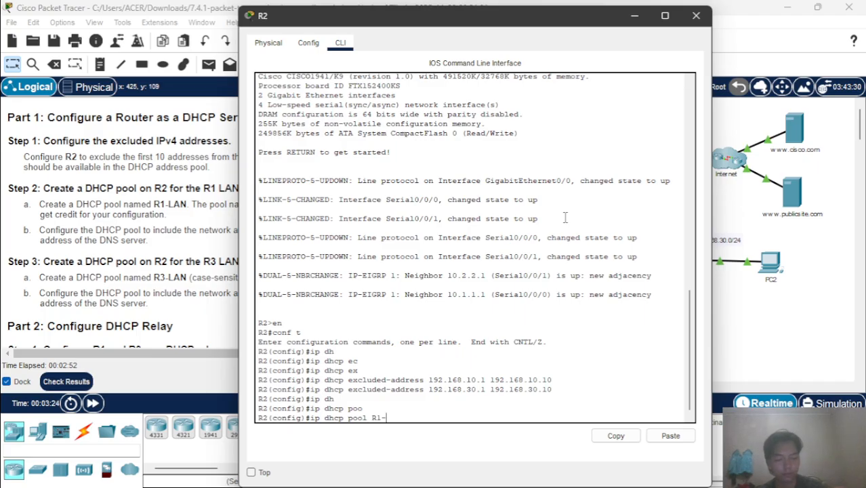
pyautogui.write('LA')
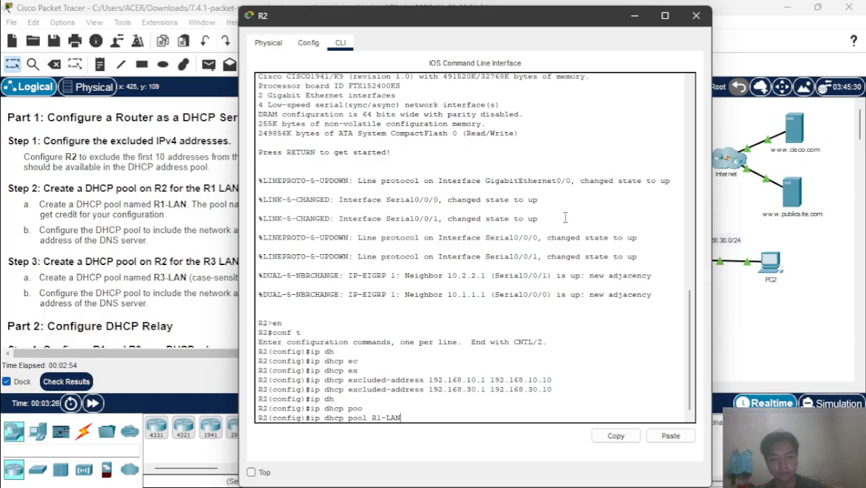
pyautogui.write('N')
pyautogui.press('Return')
# Step: Set the R1-LAN pool's network to 192.168.10.0 with subnet mask 255.255.255.0
pyautogui.write('nfig)#n')
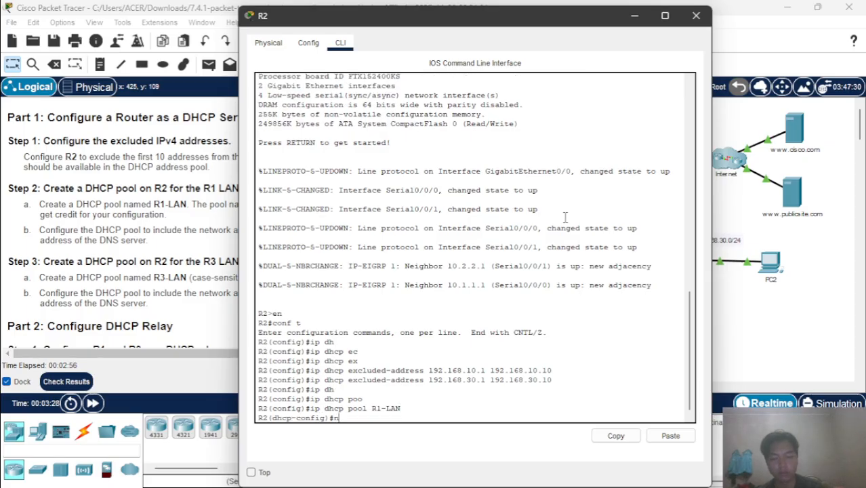
pyautogui.write('et')
pyautogui.press('Return')
pyautogui.write('network 1')
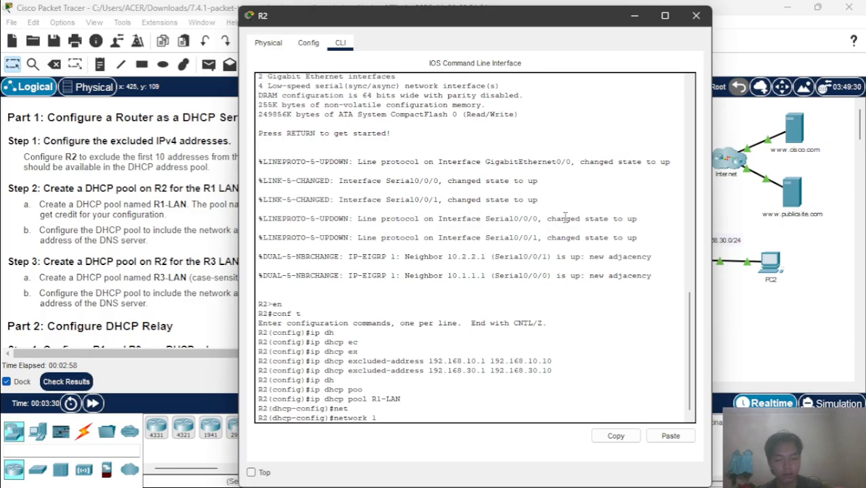
pyautogui.write('92.168')
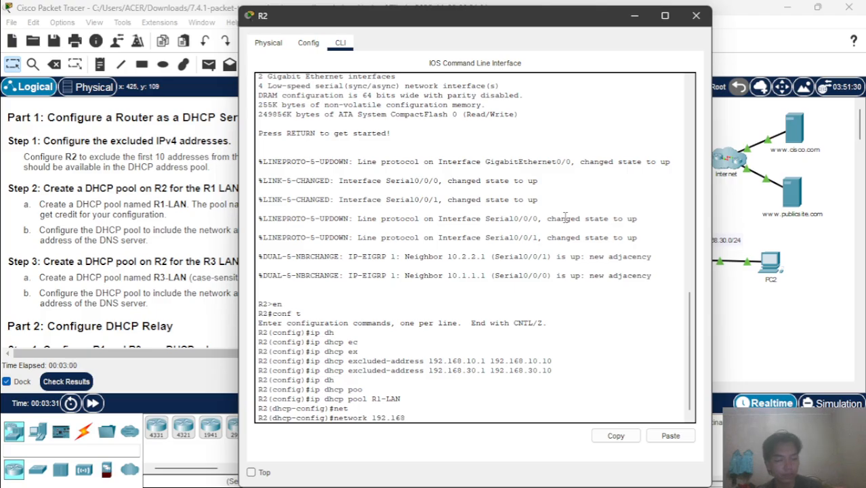
pyautogui.write('.10.0 255.255')
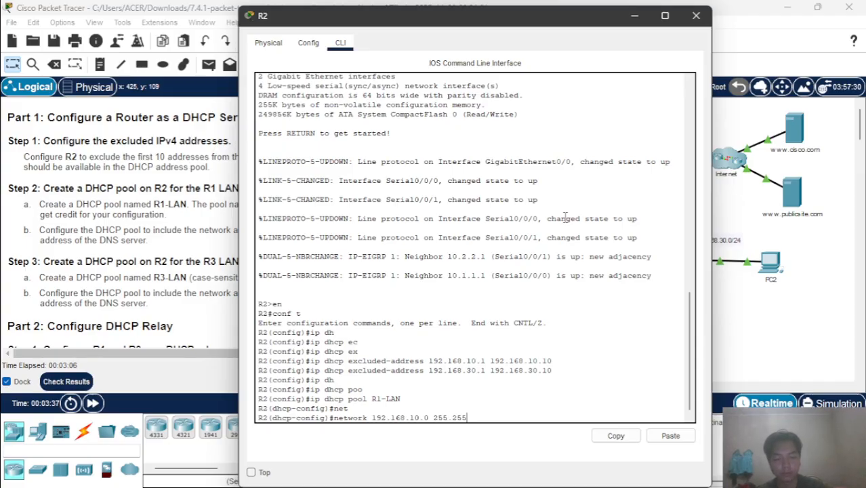
pyautogui.write('.255.0')
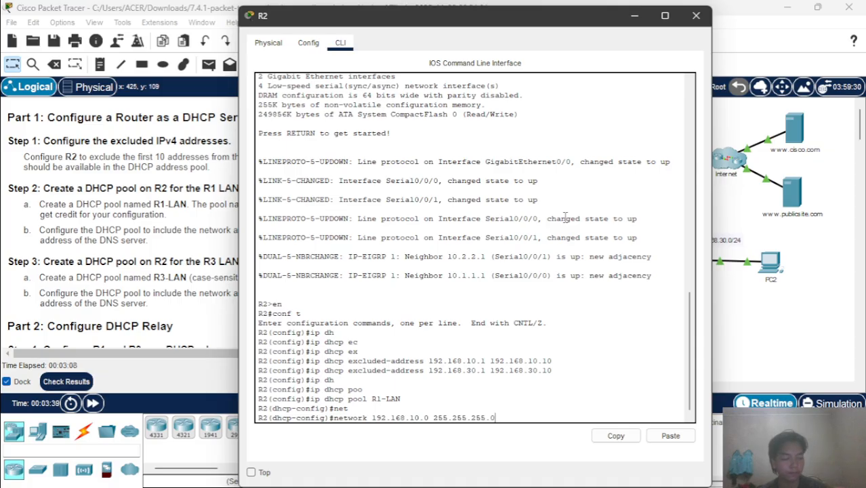
pyautogui.press('Return')
# Step: Set the R1-LAN pool's default gateway to 192.168.10.1 with the default-router command
pyautogui.write('def')
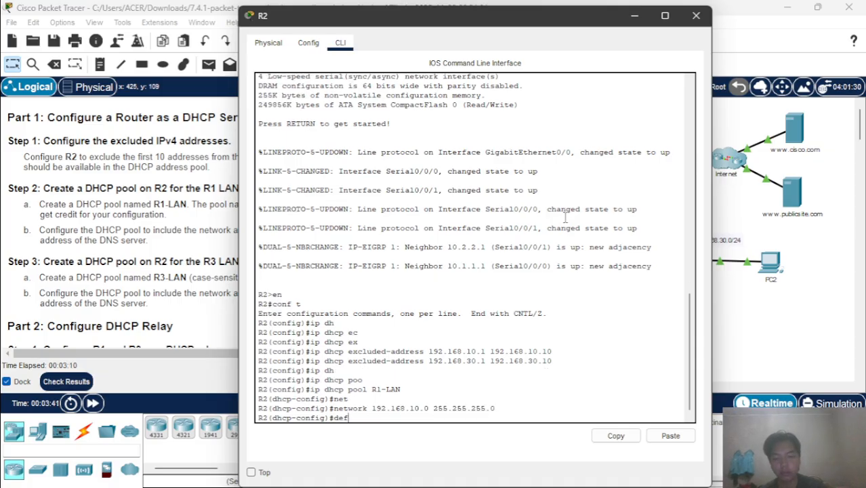
pyautogui.press('Tab')
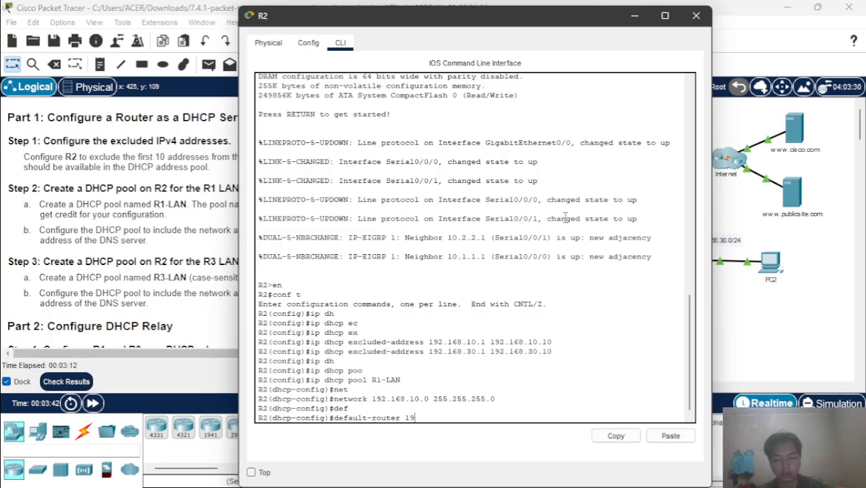
pyautogui.write('192.168')
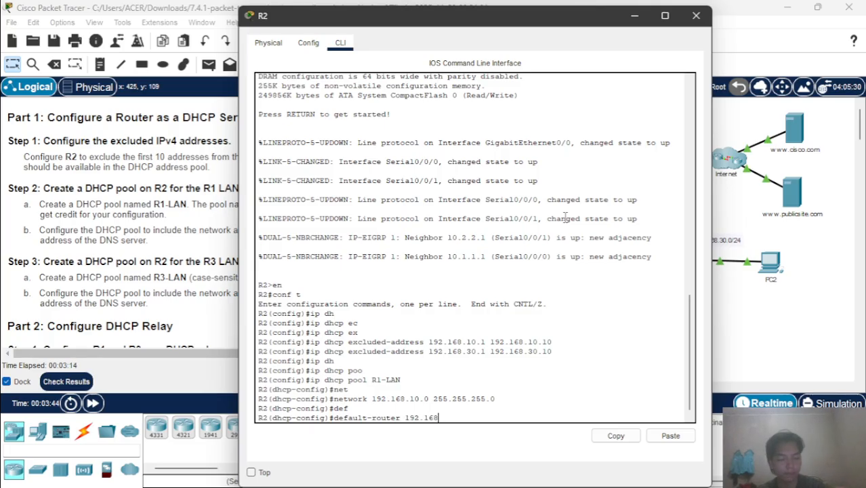
pyautogui.write('.10.1')
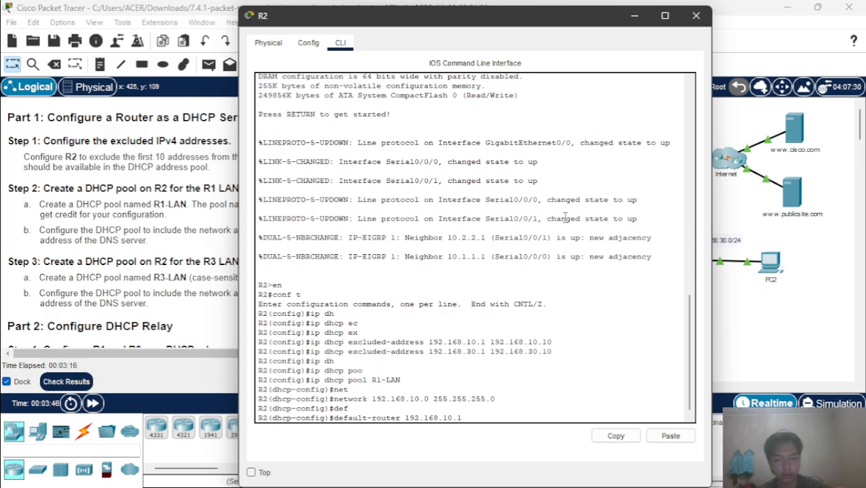
pyautogui.press('Return')
# Step: Set the R1-LAN pool's DNS server to 192.168.20.254 and exit to global configuration mode
pyautogui.write('dhcp-config)#d')
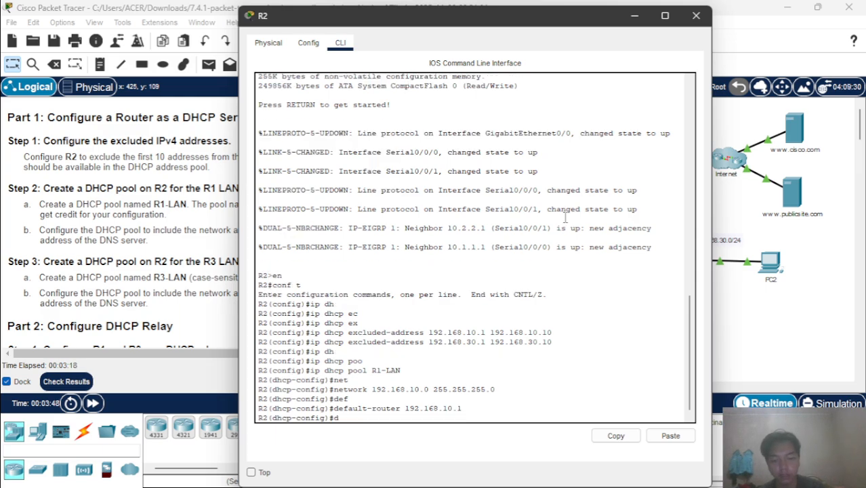
pyautogui.write('n')
pyautogui.press('Tab')
pyautogui.write('192')
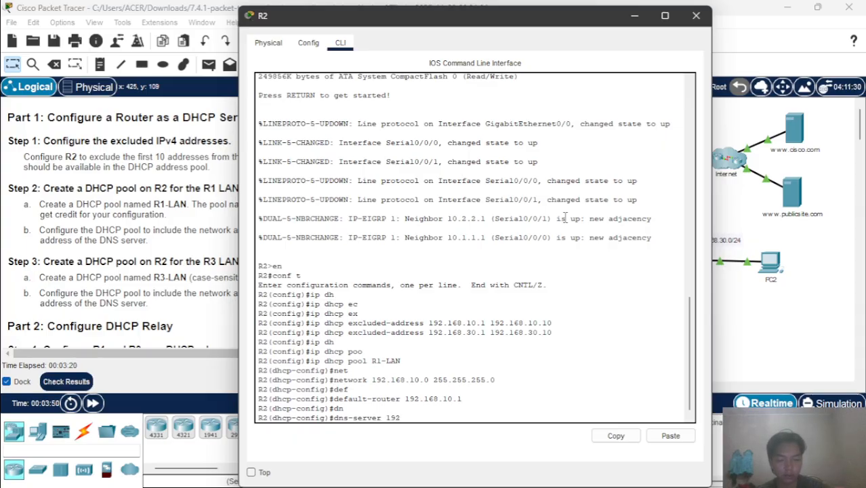
pyautogui.write('.168')
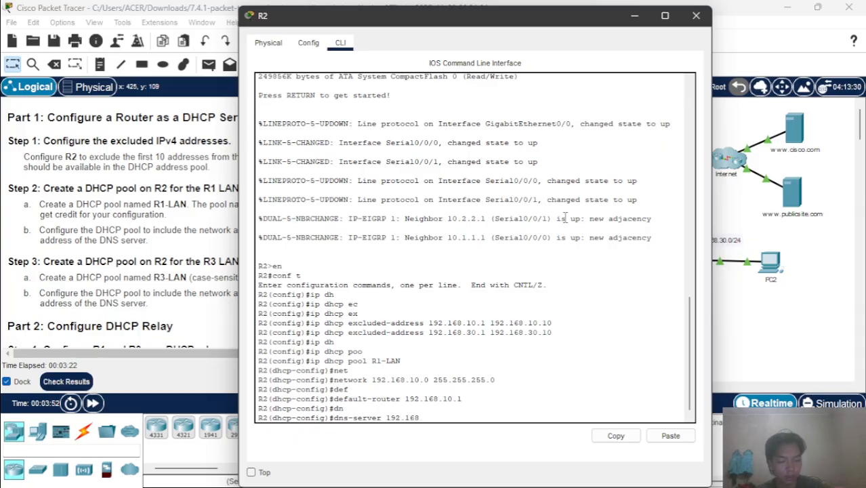
pyautogui.write('.20.254')
pyautogui.press('Return')
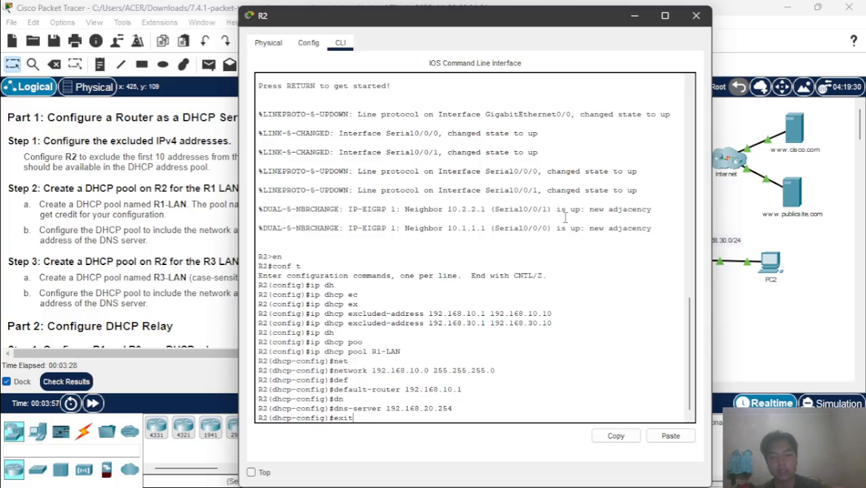
pyautogui.write('exit')
pyautogui.press('Return')
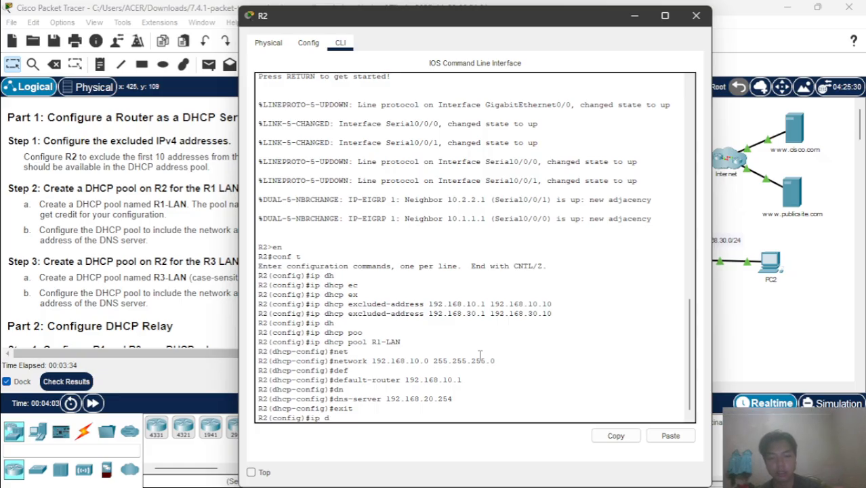
# Step: Create a second DHCP pool named R3-LAN on R2 with ip dhcp pool
pyautogui.write('ip dh')
pyautogui.press('Tab')
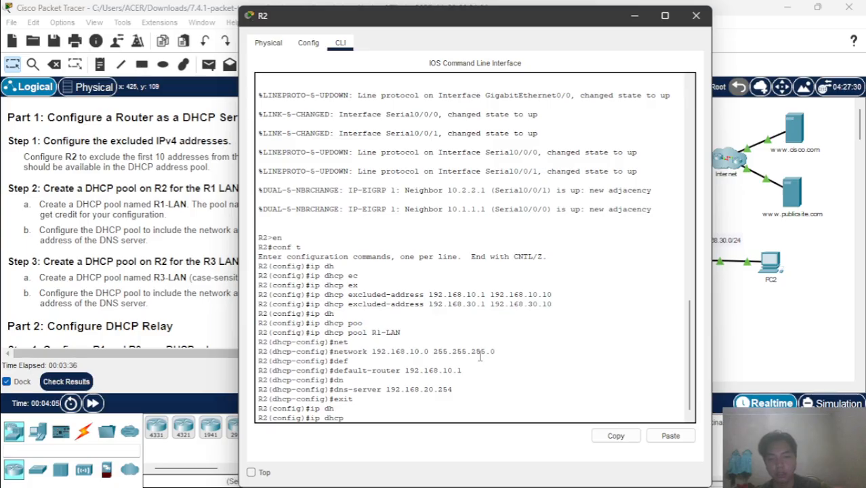
pyautogui.write('p')
pyautogui.press('Tab')
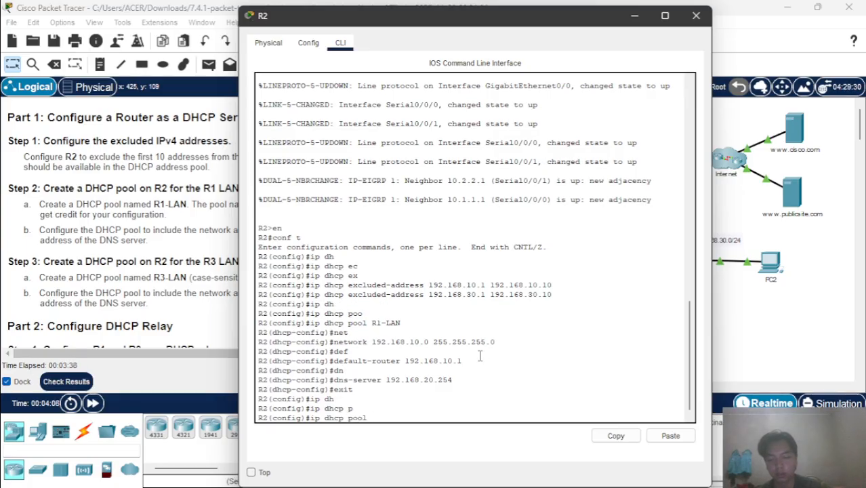
pyautogui.write('R3-LAN')
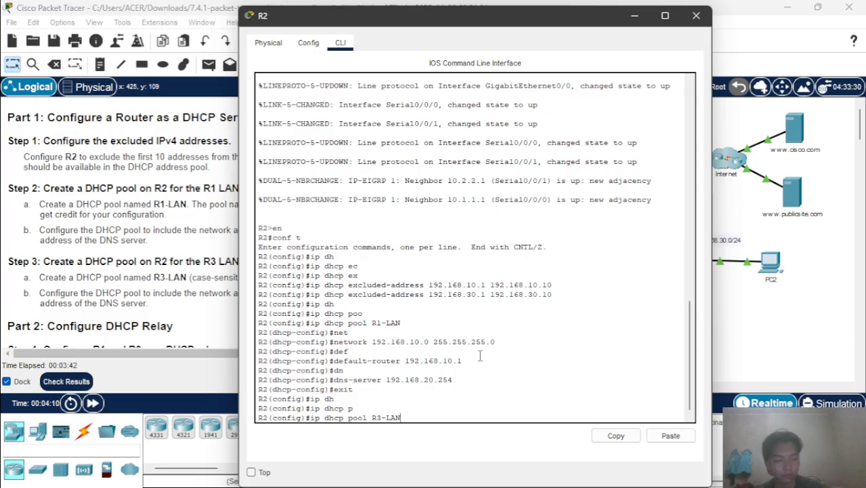
pyautogui.press('Return')
# Step: Set the R3-LAN pool's network to 192.168.30.0 with subnet mask 255.255.255.0
pyautogui.write('net')
pyautogui.press('Tab')
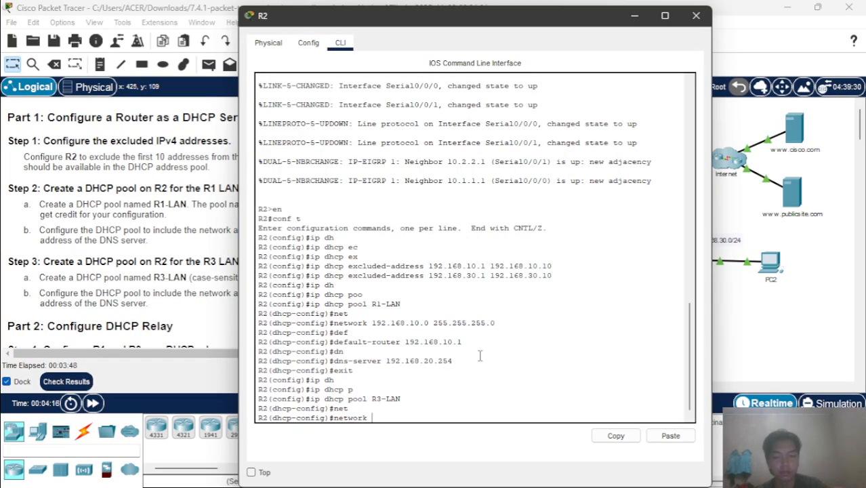
pyautogui.write('192.1')
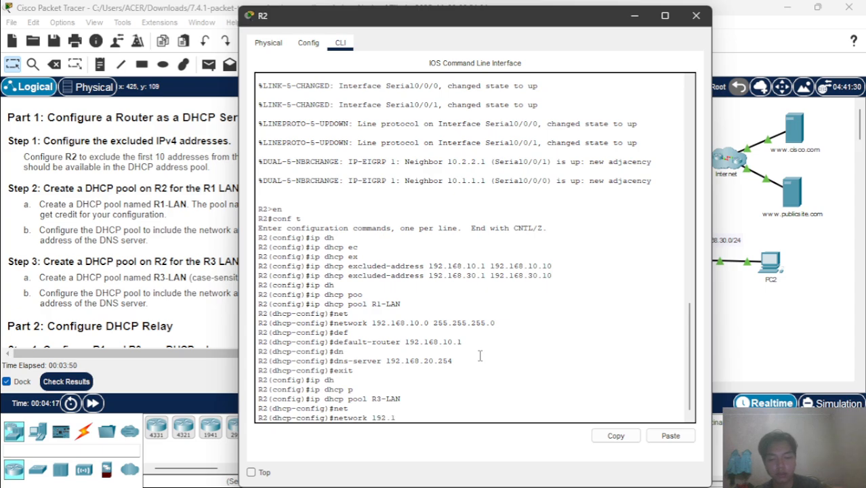
pyautogui.write('68')
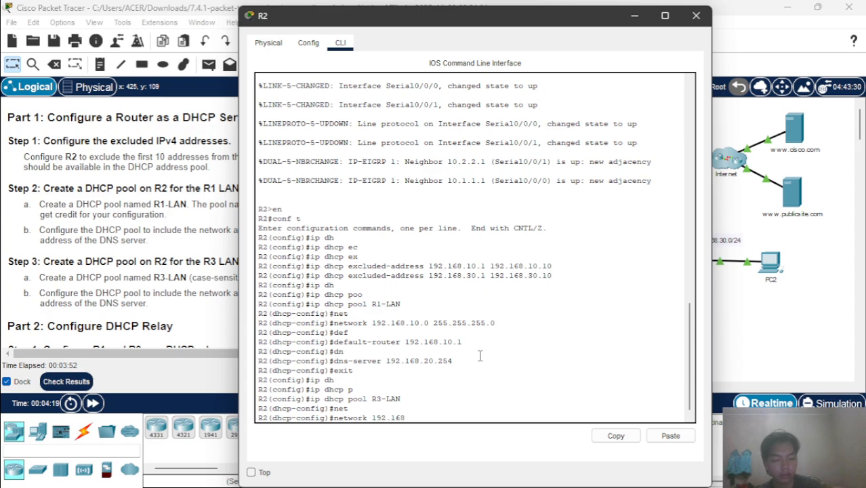
pyautogui.write('.10')
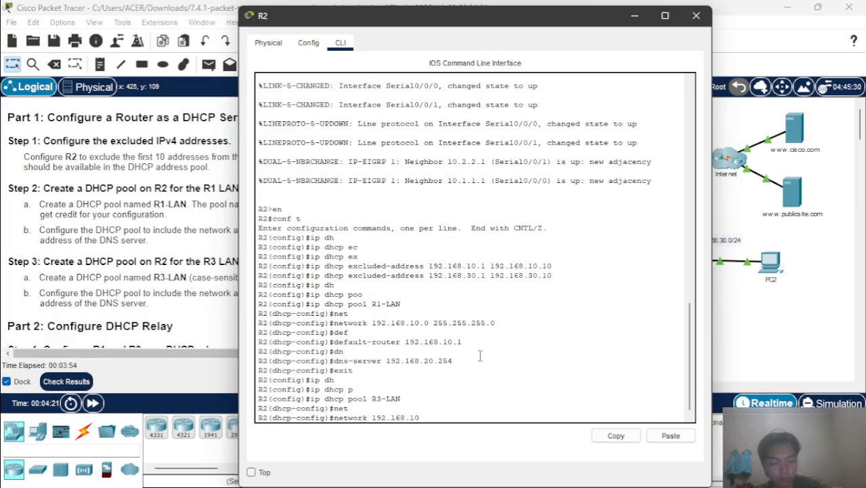
pyautogui.press('BackSpace')
pyautogui.press('BackSpace')
pyautogui.write('30.')
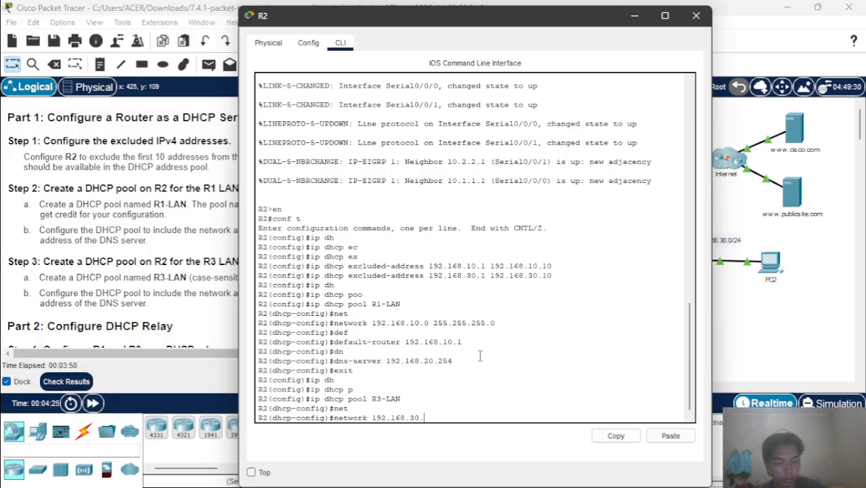
pyautogui.write('0 255')
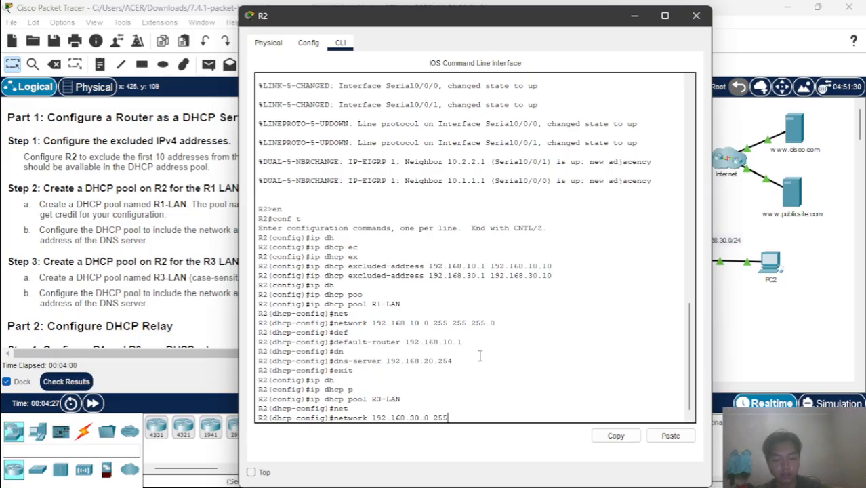
pyautogui.write('.255.255.0')
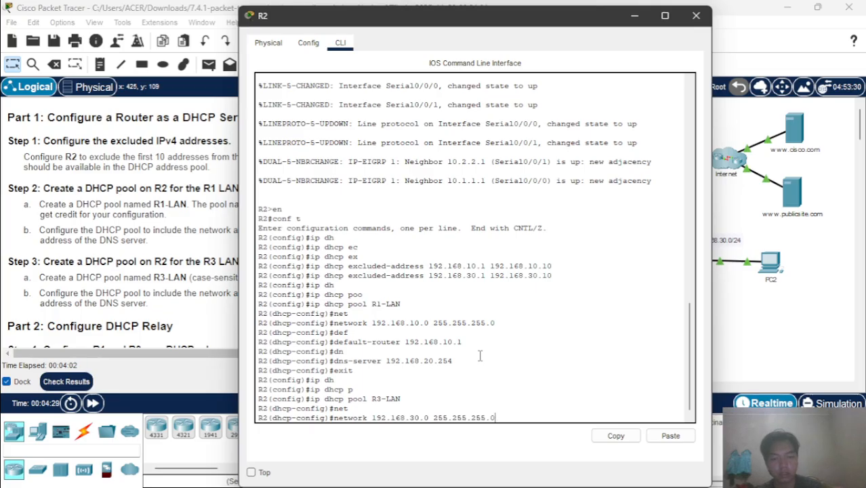
pyautogui.press('Return')
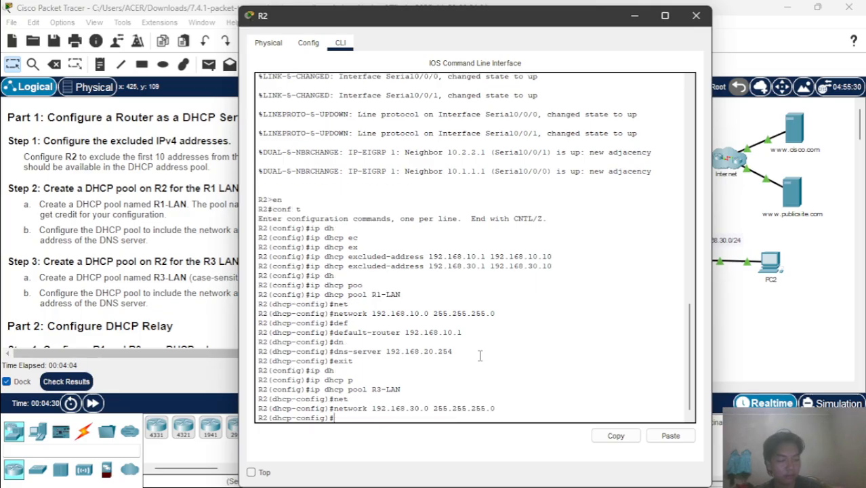
# Step: Set the R3-LAN pool's default gateway to 192.168.30.1 with the default-router command
pyautogui.write('def')
pyautogui.press('Tab')
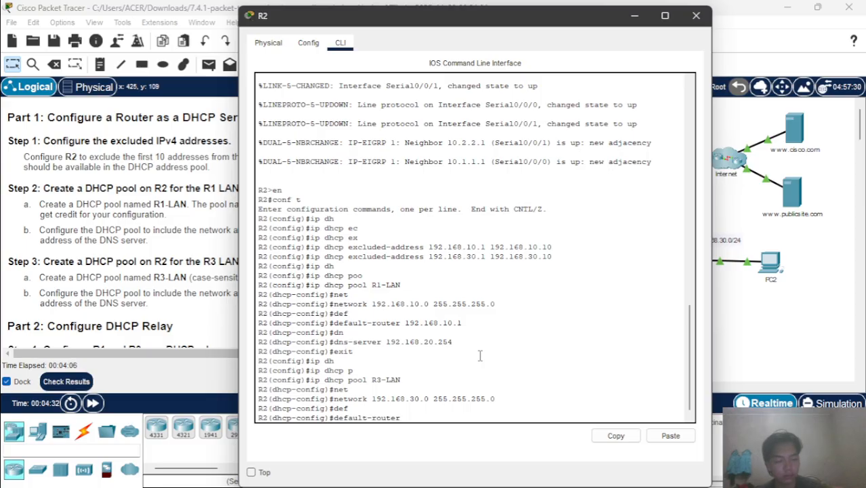
pyautogui.write('192')
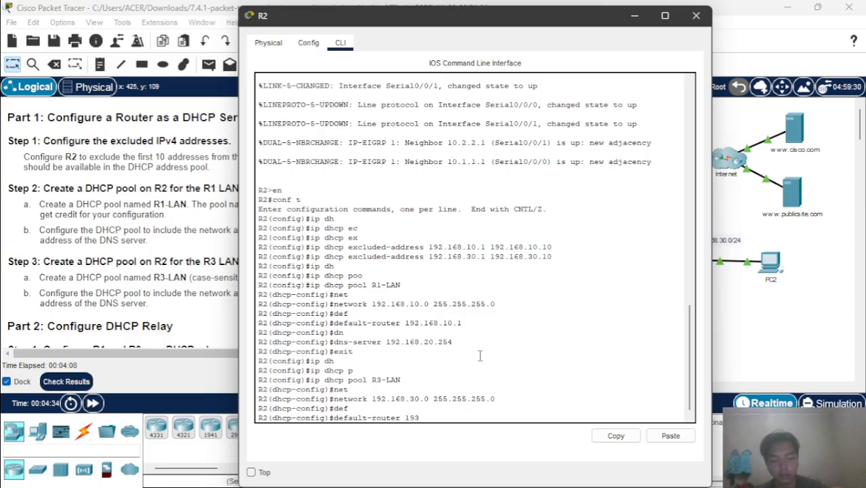
pyautogui.write('.168')
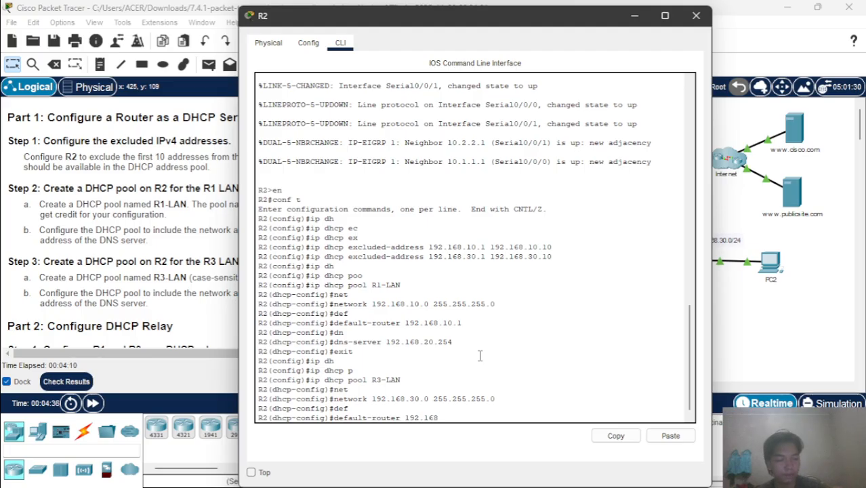
pyautogui.write('.')
pyautogui.press('BackSpace')
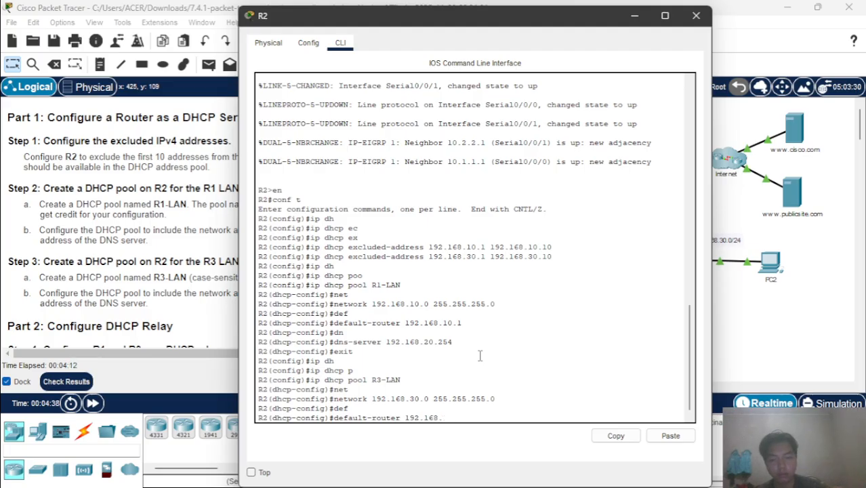
pyautogui.write('30.1')
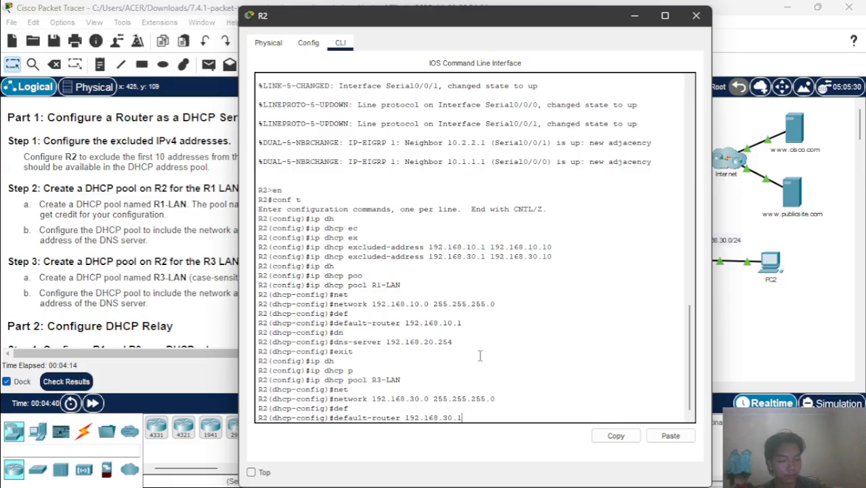
pyautogui.press('Return')
# Step: Set the R3-LAN pool's DNS server to 192.168.20.254 and put R2's window away
pyautogui.write('dn')
pyautogui.press('Tab')
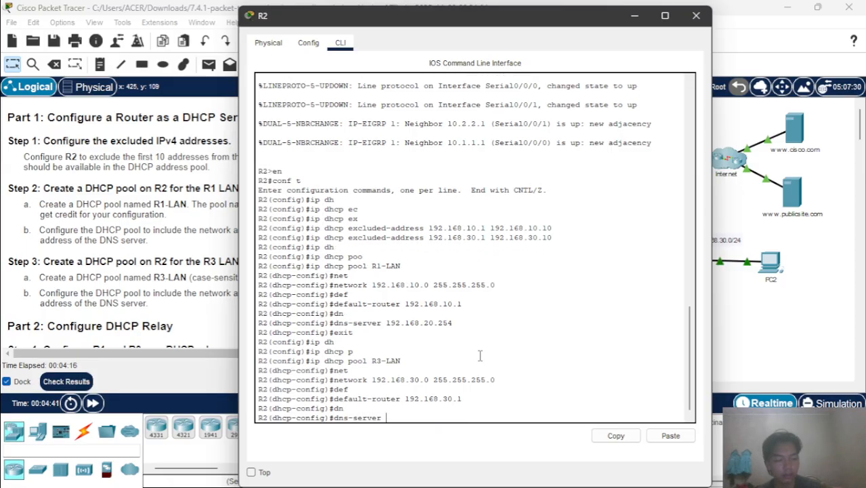
pyautogui.write('192.1')
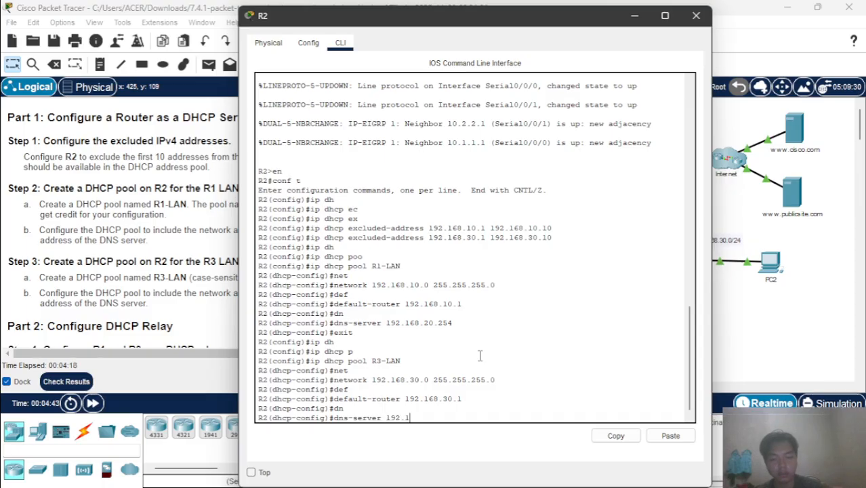
pyautogui.write('68.2')
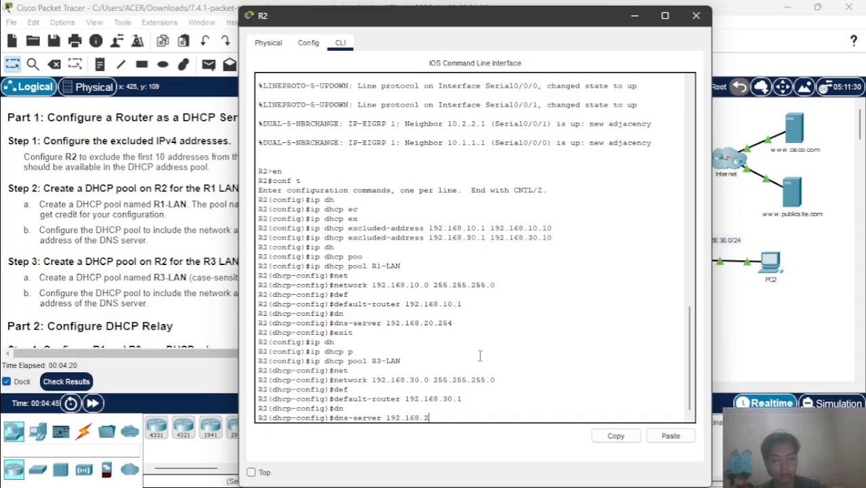
pyautogui.write('0.254')
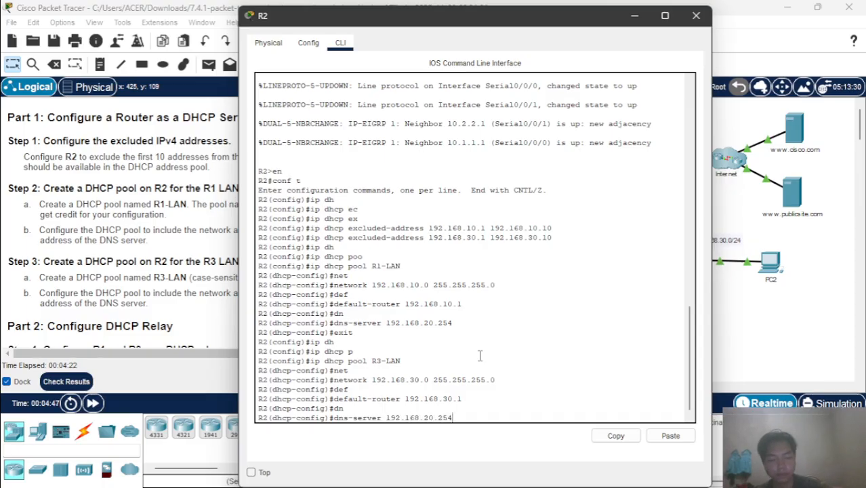
pyautogui.press('Return')
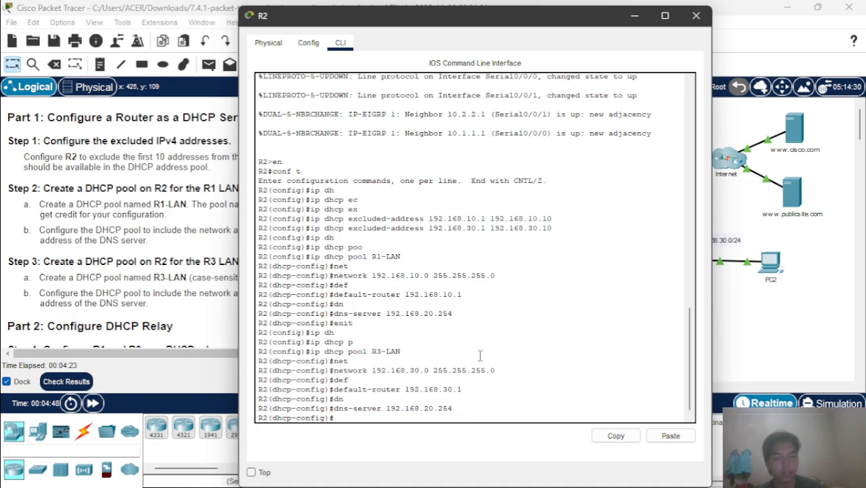
pyautogui.click(635, 16)
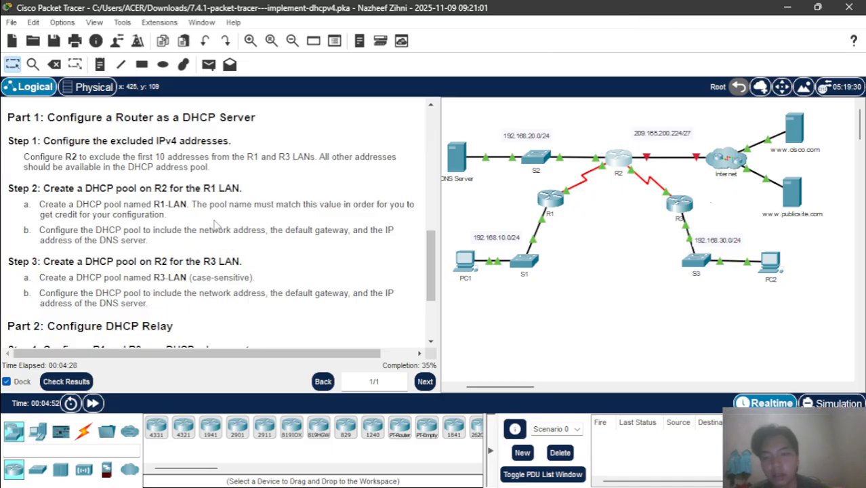
# Step: Review the DHCP relay instructions, then open R1's command line and enter global configuration mode
pyautogui.scroll(-3, 191, 277)
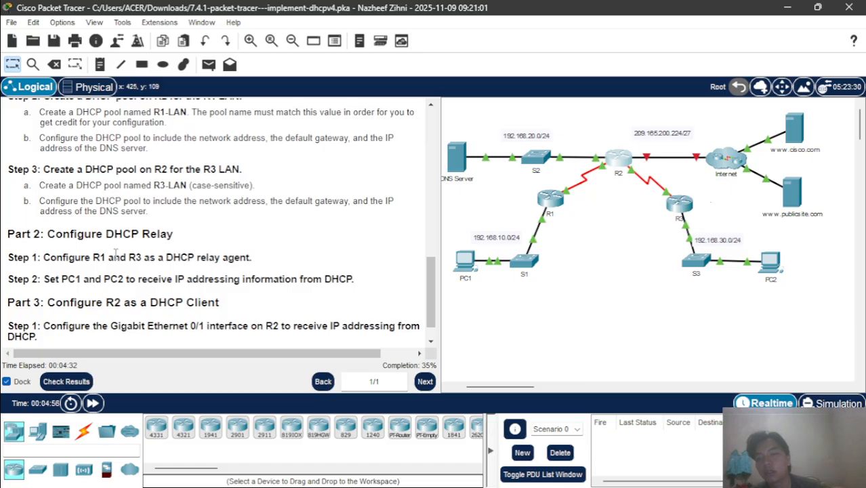
pyautogui.scroll(-1, 115, 253)
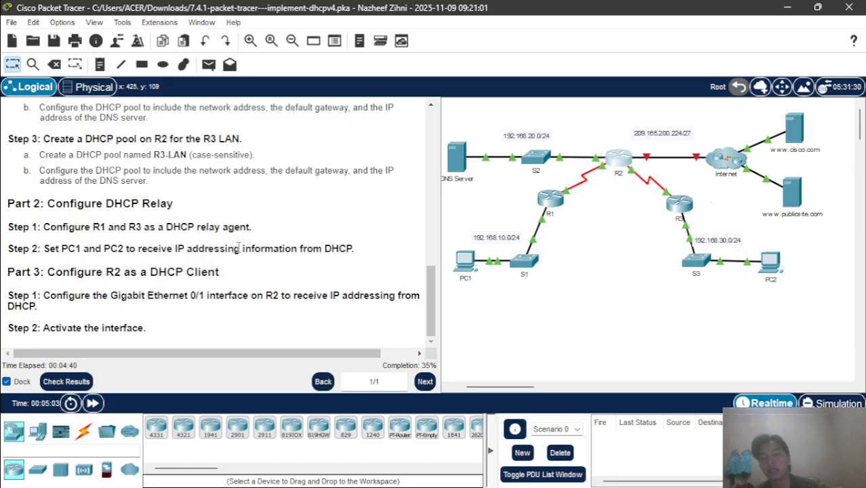
pyautogui.click(559, 198)
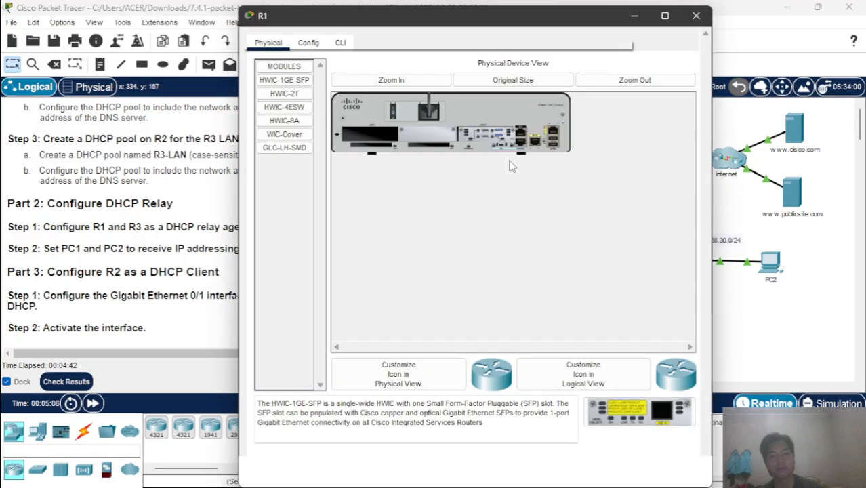
pyautogui.click(341, 43)
pyautogui.press('Return')
pyautogui.write('en')
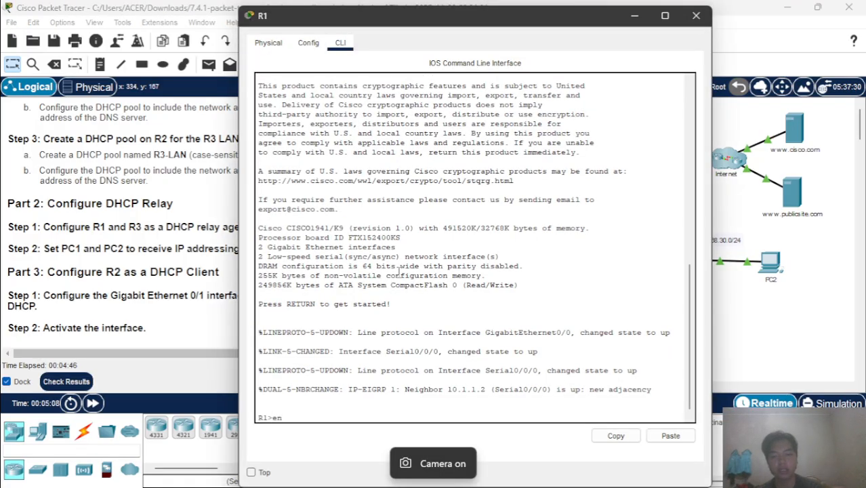
pyautogui.press('Return')
pyautogui.write('conf t')
pyautogui.press('Return')
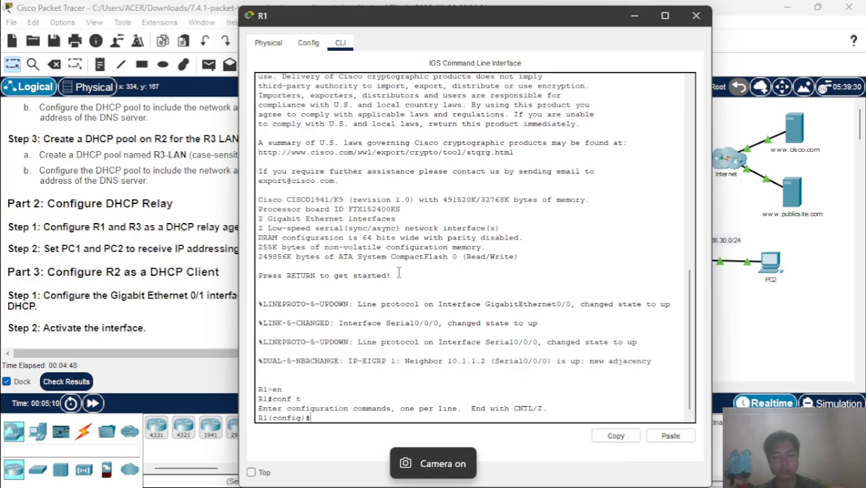
# Step: Enter interface configuration mode for R1's LAN interface g0/0
pyautogui.write('i')
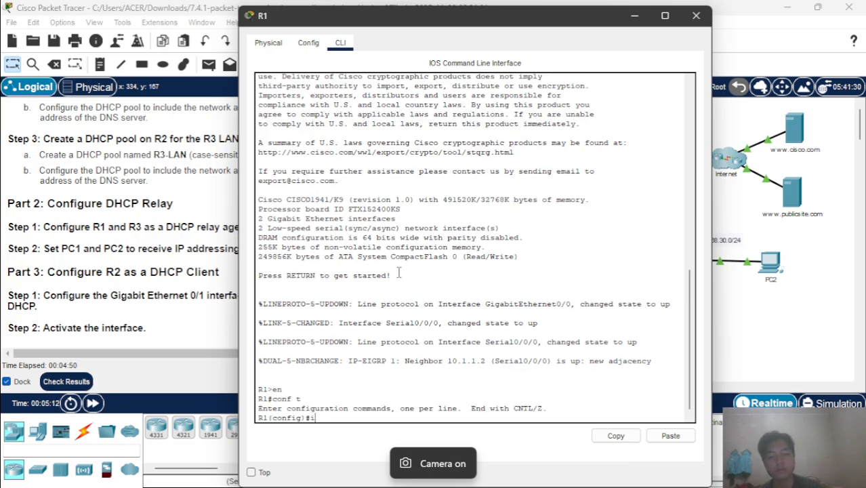
pyautogui.write('n')
pyautogui.press('Tab')
pyautogui.write('g')
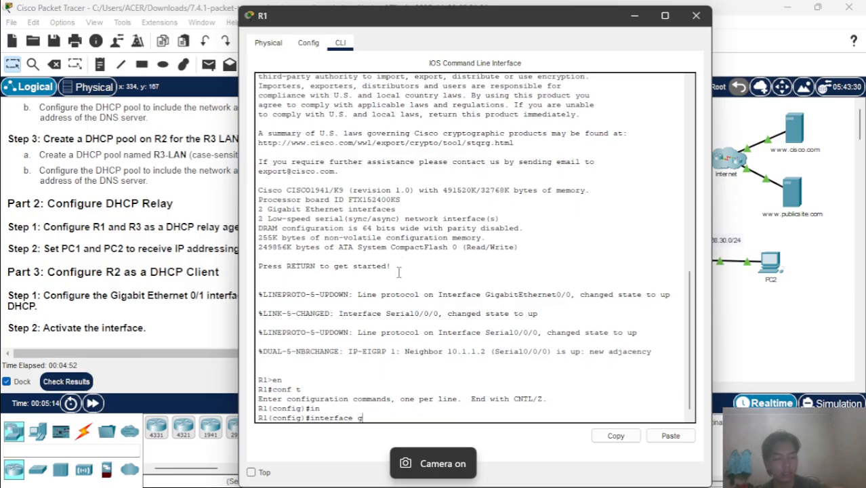
pyautogui.write('0/0')
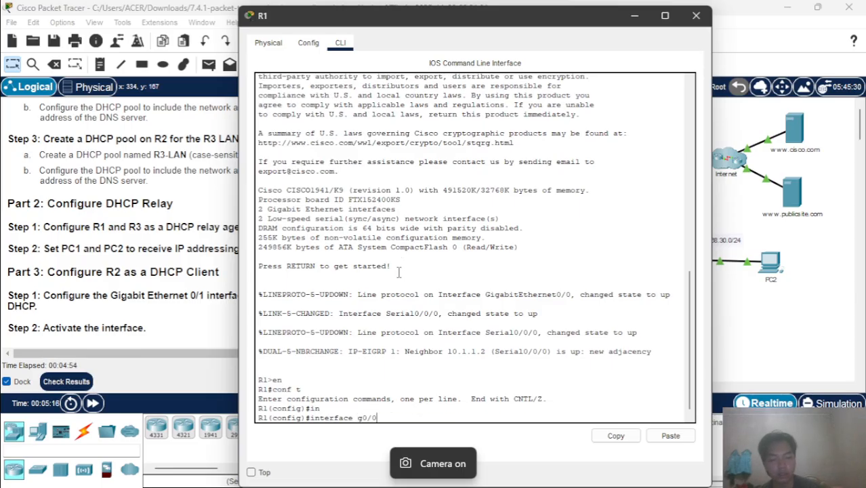
pyautogui.press('Return')
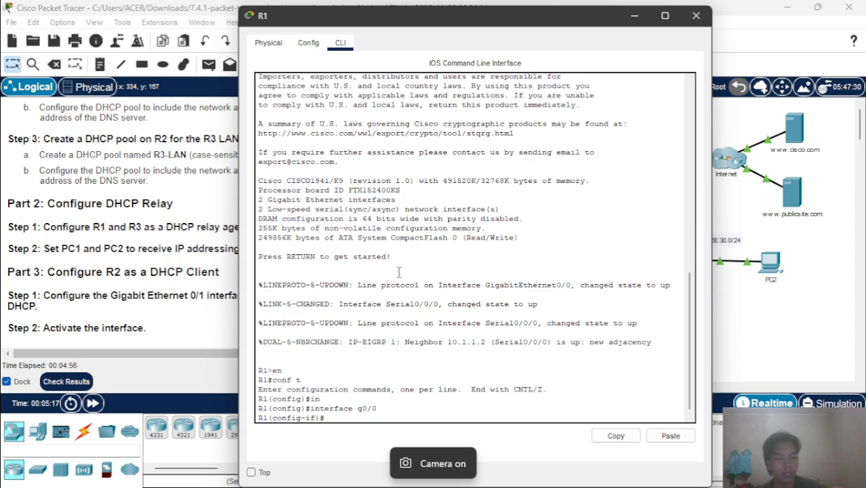
# Step: Set the DHCP relay on R1's g0/0 with ip helper-address 10.1.1.2 and put R1's window away
pyautogui.write('ip hel')
pyautogui.press('Tab')
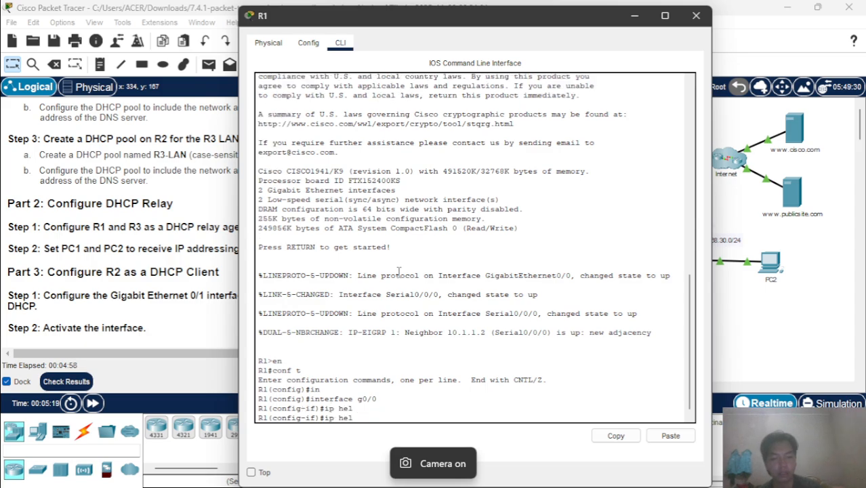
pyautogui.write('p')
pyautogui.press('Tab')
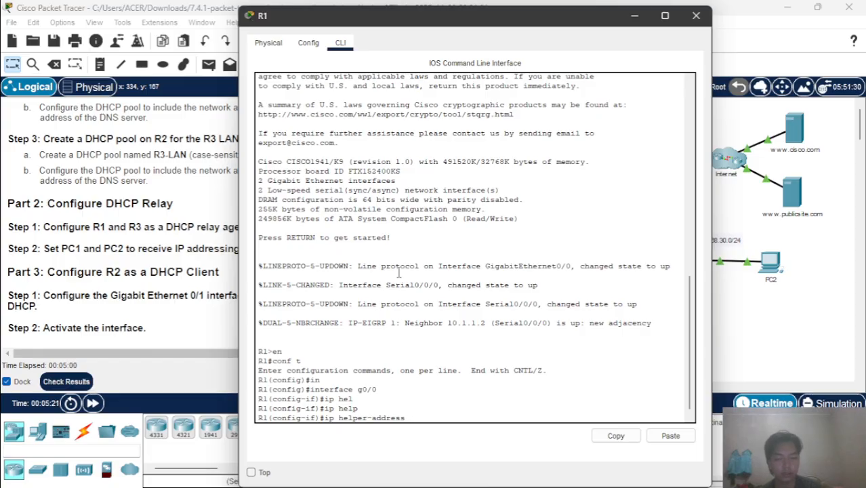
pyautogui.write('10.1.')
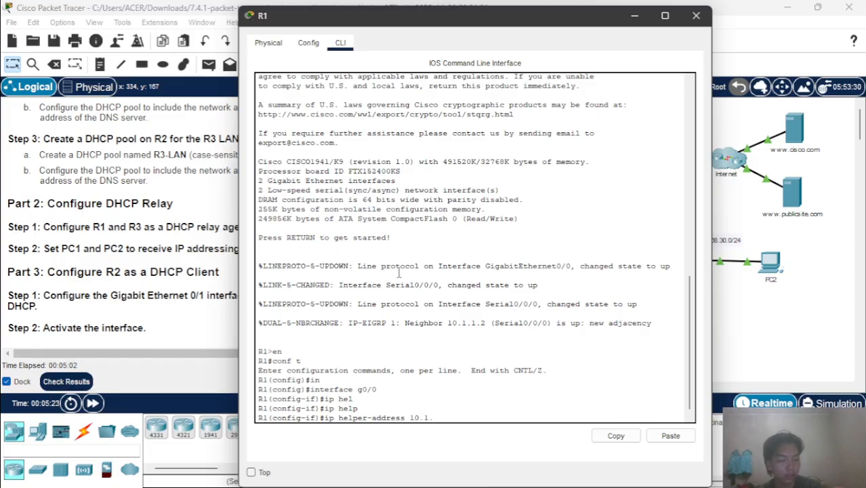
pyautogui.write('1.2')
pyautogui.press('Return')
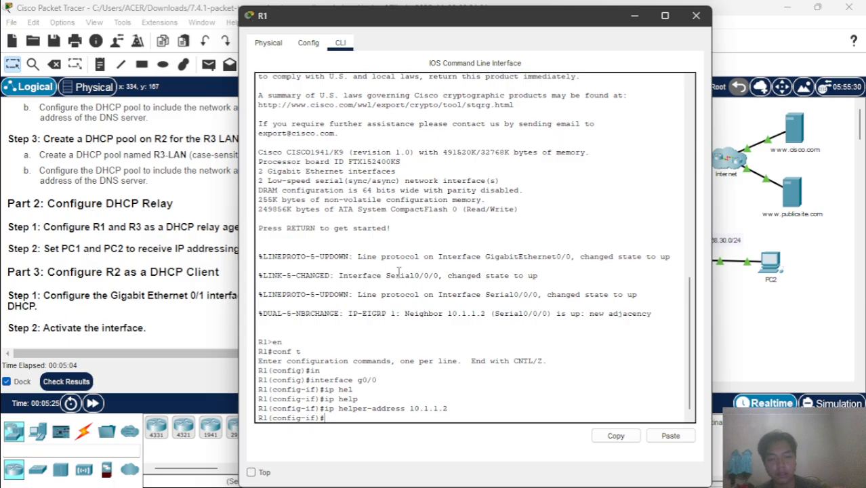
pyautogui.click(634, 15)
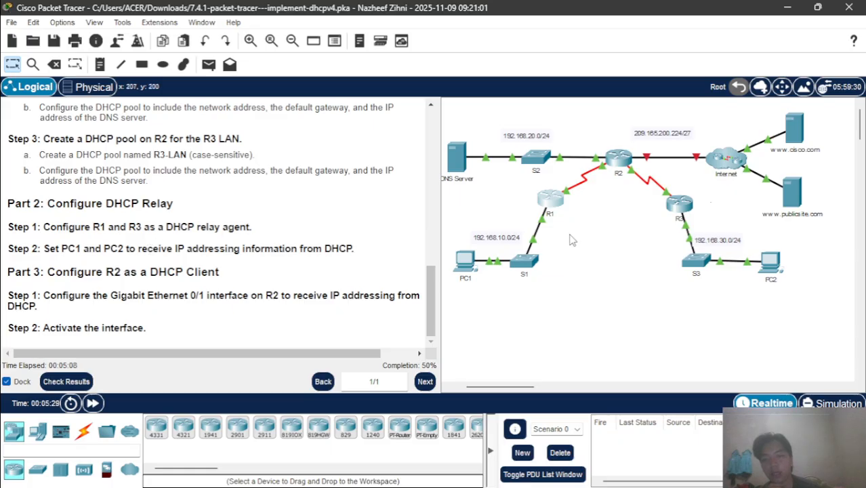
# Step: Open R3's command line, enter privileged EXEC mode and start global configuration with conf t
pyautogui.click(682, 212)
pyautogui.click(340, 43)
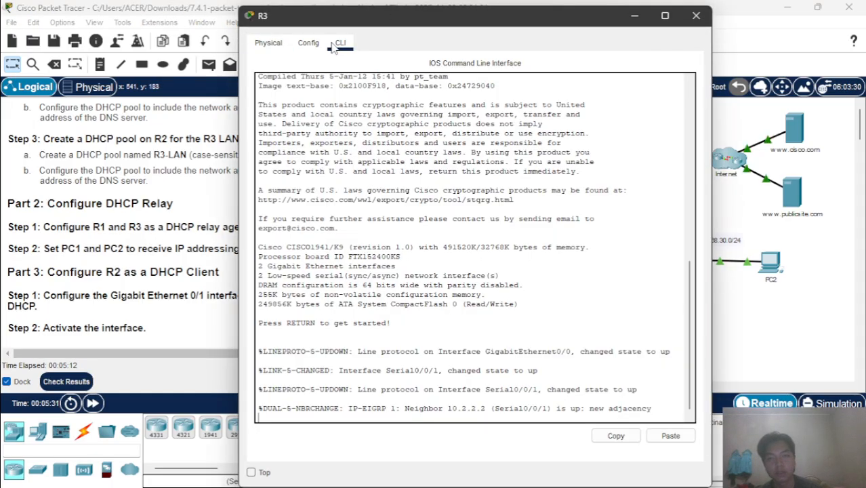
pyautogui.press('Return')
pyautogui.write('en')
pyautogui.press('Return')
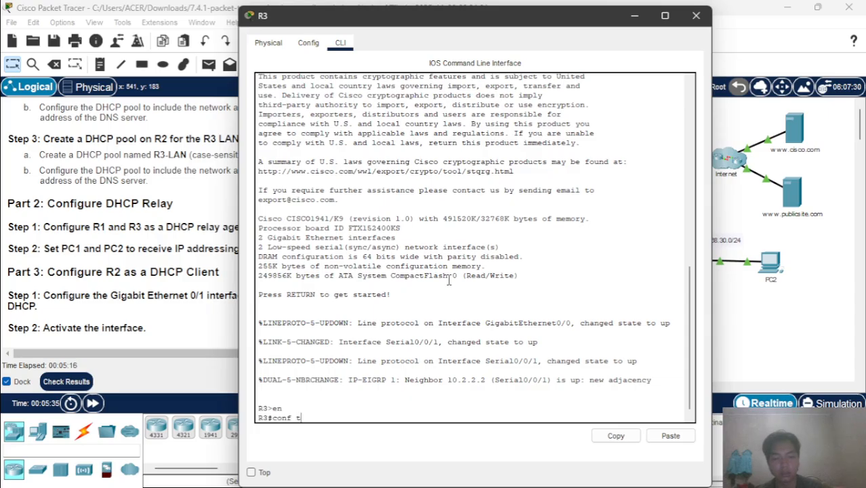
pyautogui.write('conf t')
pyautogui.press('Return')
# Step: Enter interface configuration mode for R3's LAN interface g0/0
pyautogui.write('in')
pyautogui.press('Tab')
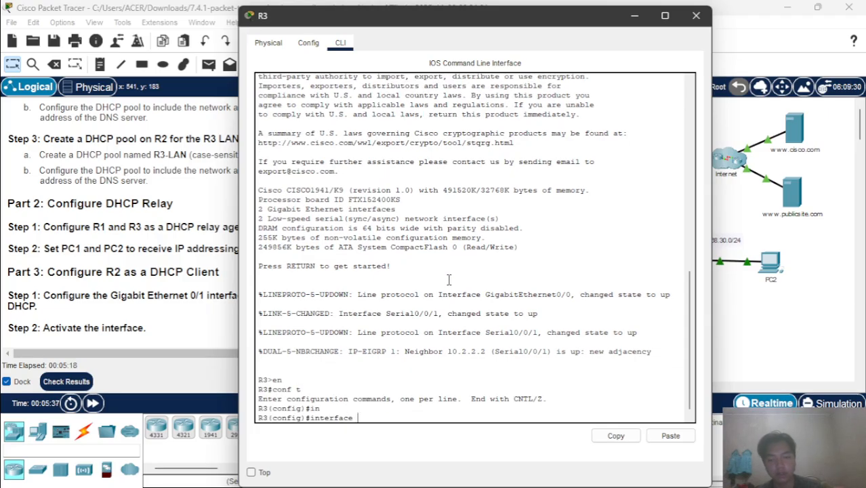
pyautogui.write('g0/0')
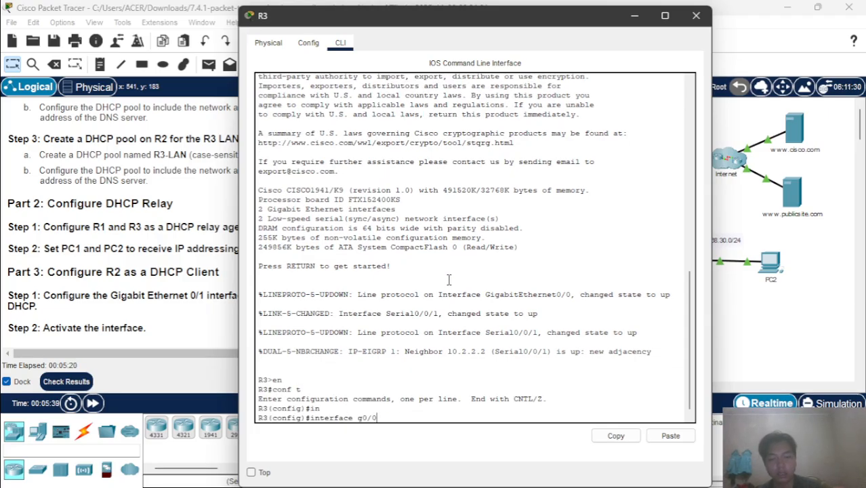
pyautogui.press('Return')
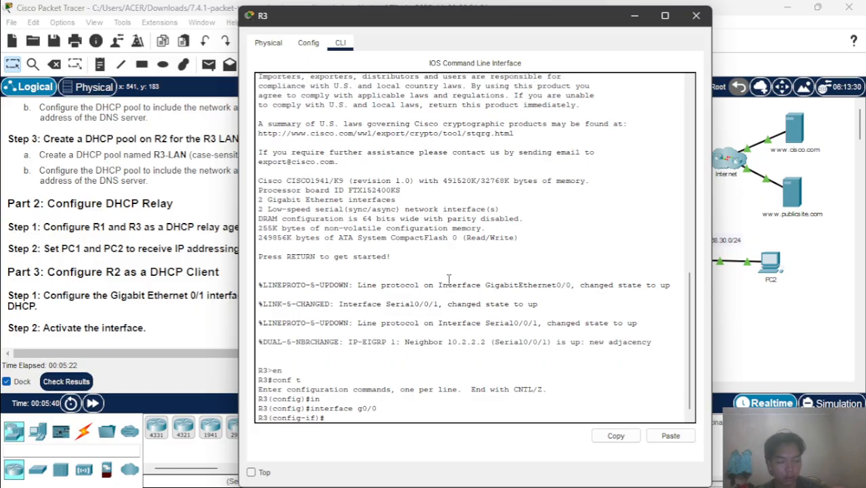
# Step: Set the DHCP relay on R3's g0/0 with ip helper-address 10.2.2.2 and put R3's window away
pyautogui.write('ip hl')
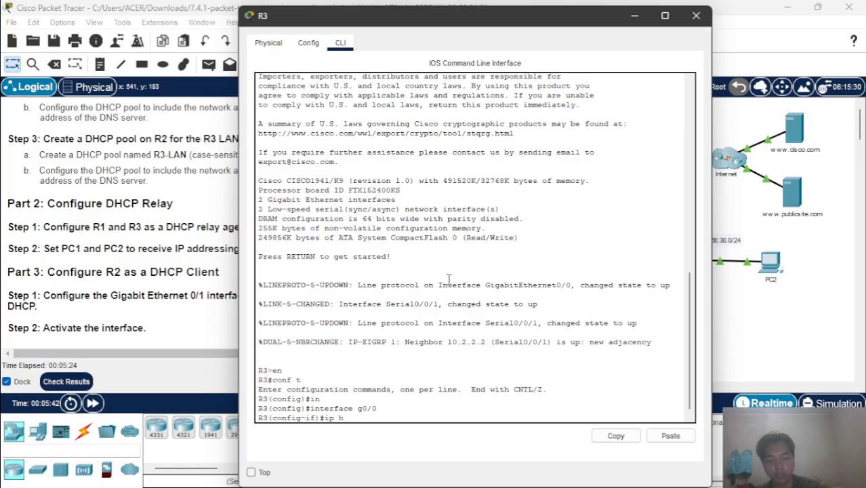
pyautogui.press('Tab')
pyautogui.write('el')
pyautogui.press('Tab')
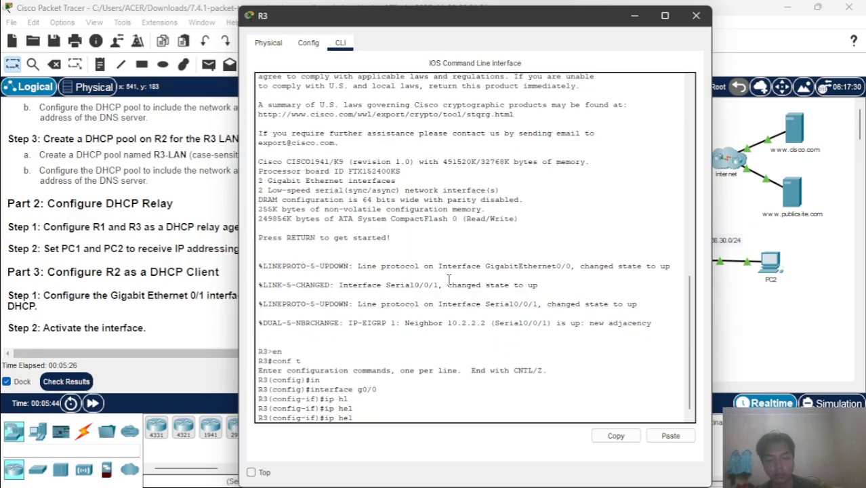
pyautogui.write('p')
pyautogui.press('Tab')
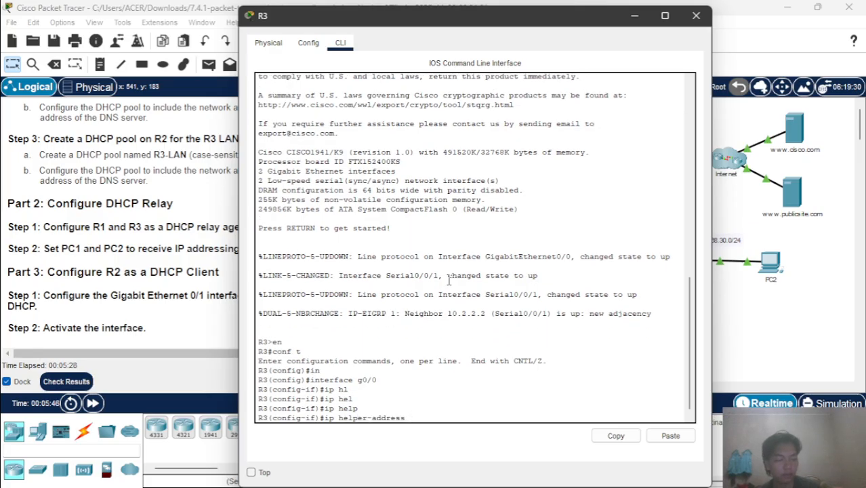
pyautogui.write('10.2.2.2')
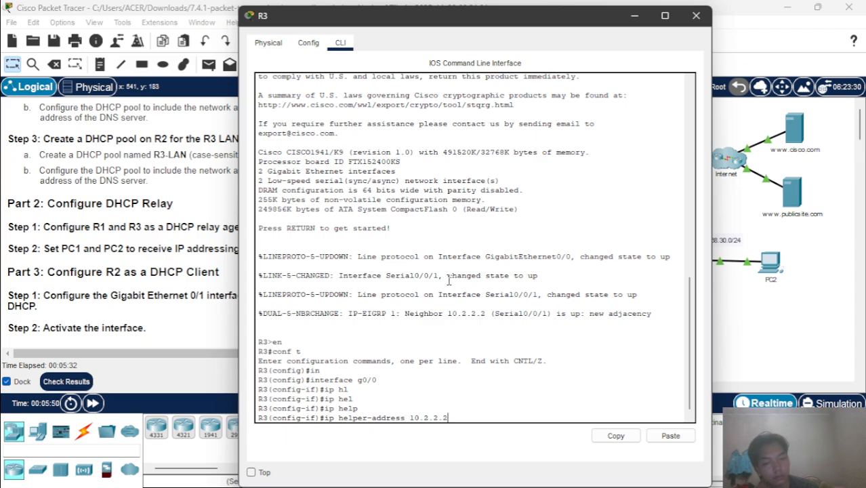
pyautogui.press('Return')
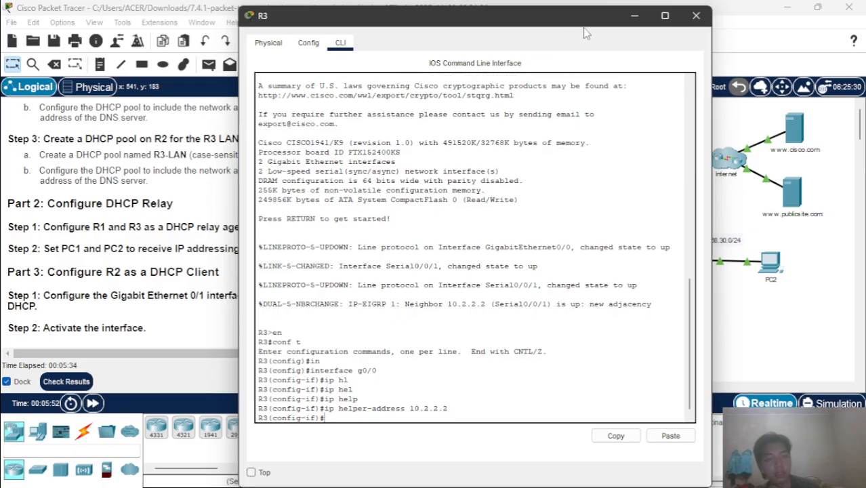
pyautogui.click(623, 24)
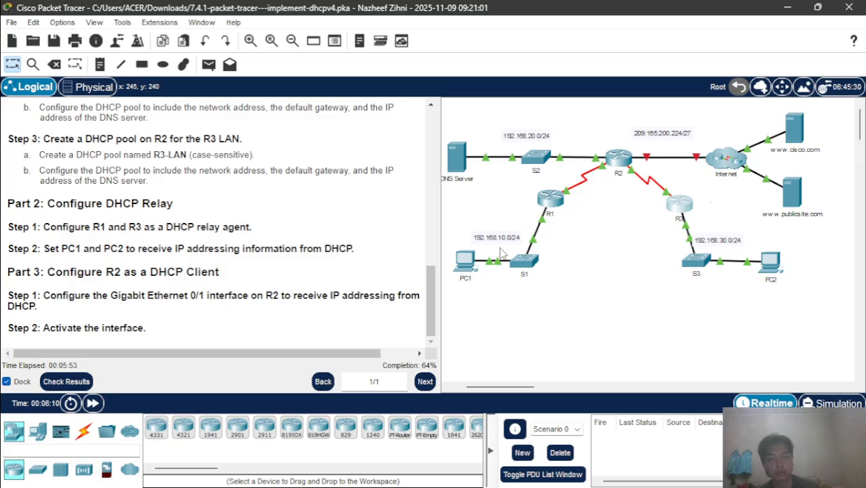
# Step: Open PC1's IP configuration and set its IPv4 addressing to DHCP
pyautogui.click(464, 267)
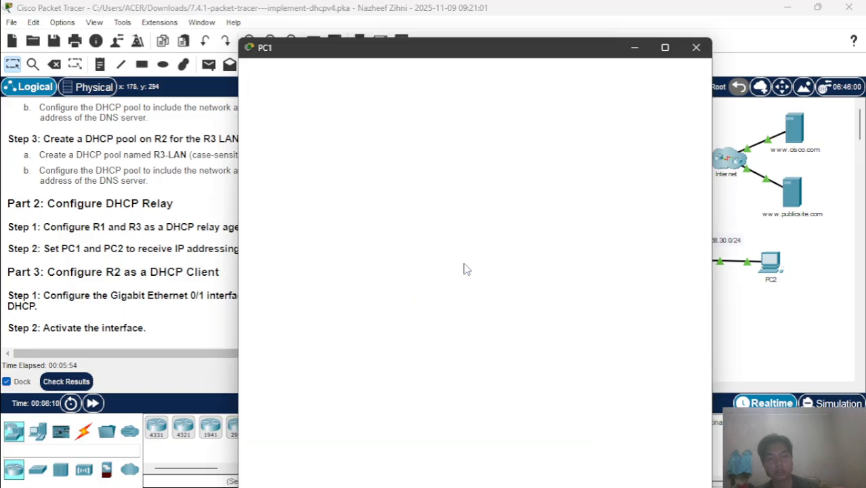
pyautogui.click(347, 43)
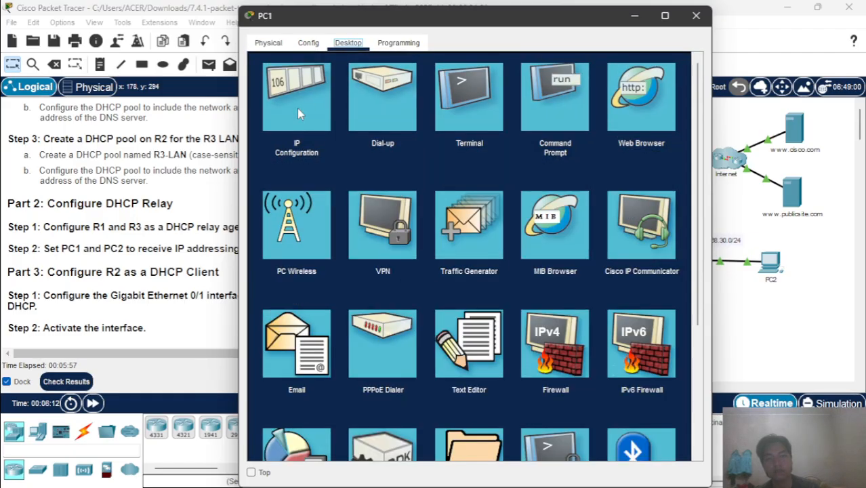
pyautogui.click(297, 109)
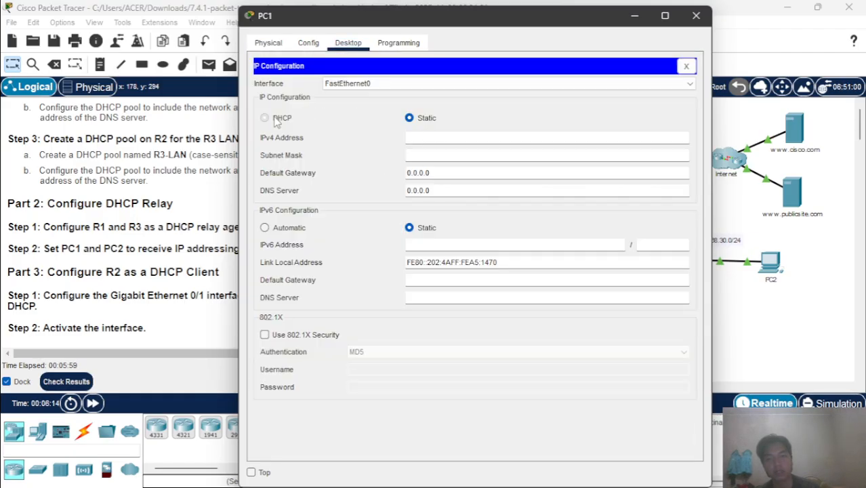
pyautogui.click(265, 118)
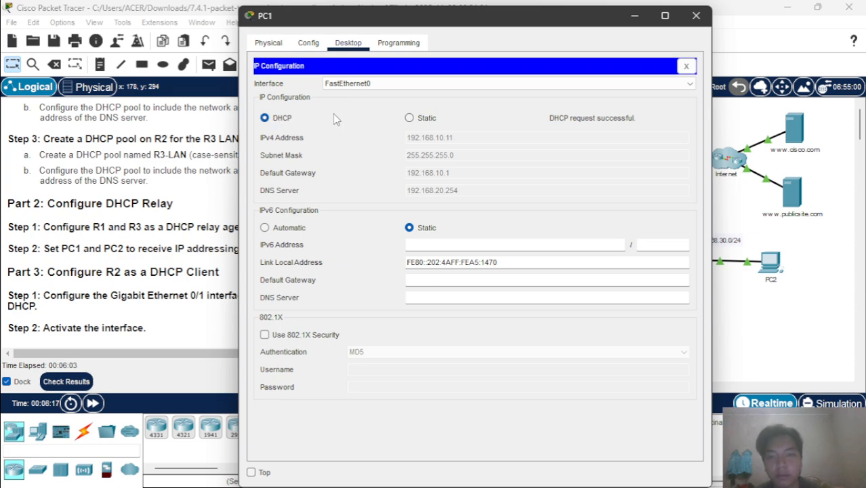
# Step: Set PC2's IPv4 addressing to DHCP in its IP configuration and put its window away
pyautogui.click(765, 272)
pyautogui.click(767, 270)
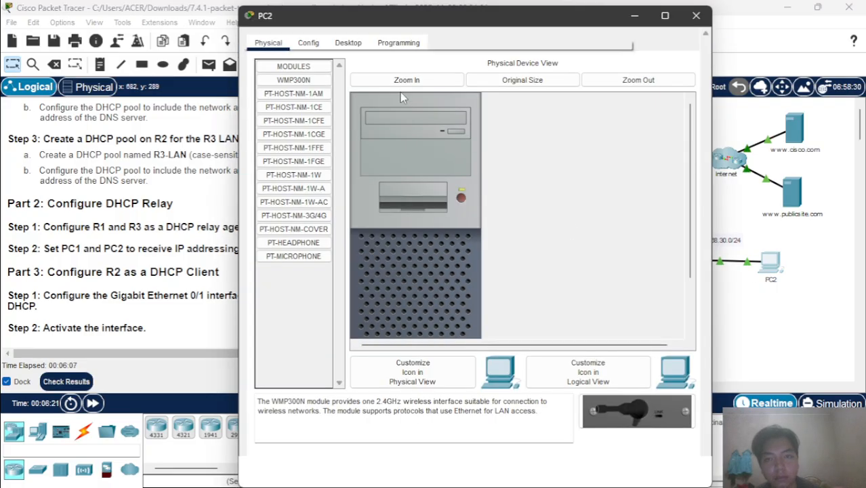
pyautogui.click(348, 45)
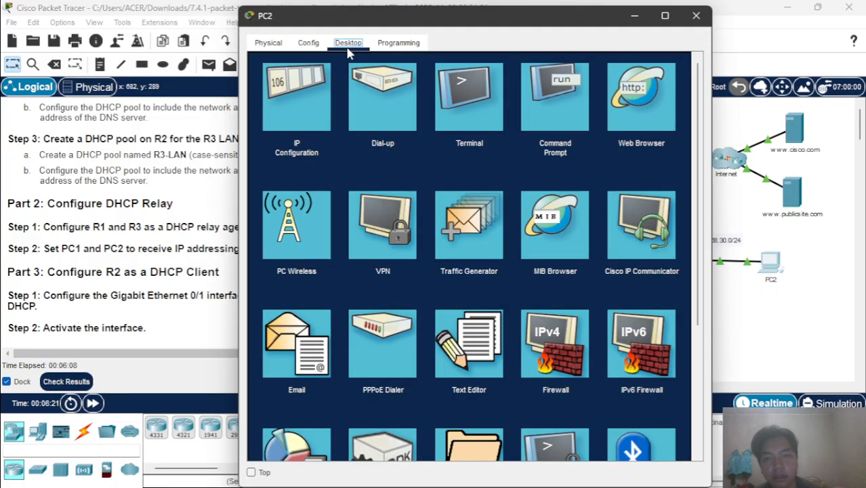
pyautogui.click(309, 90)
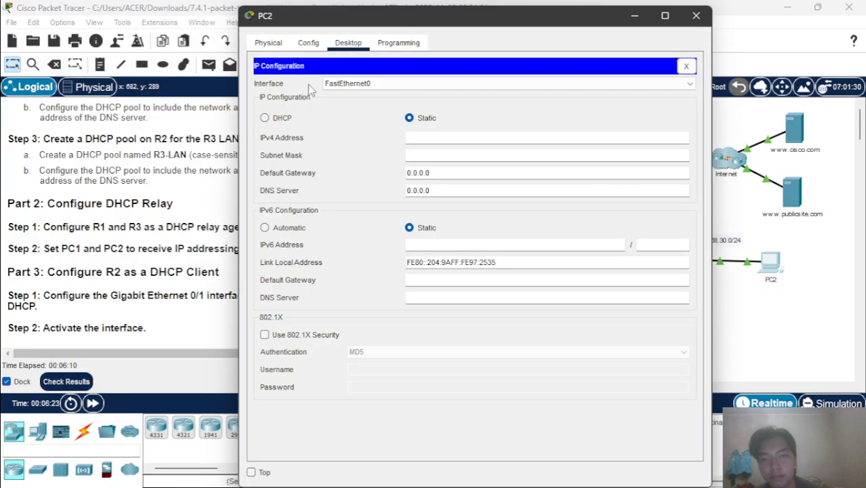
pyautogui.click(265, 119)
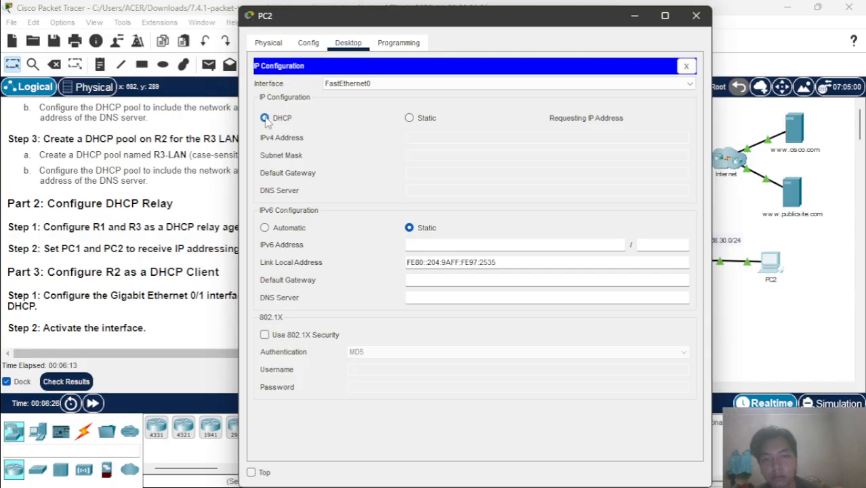
pyautogui.click(634, 16)
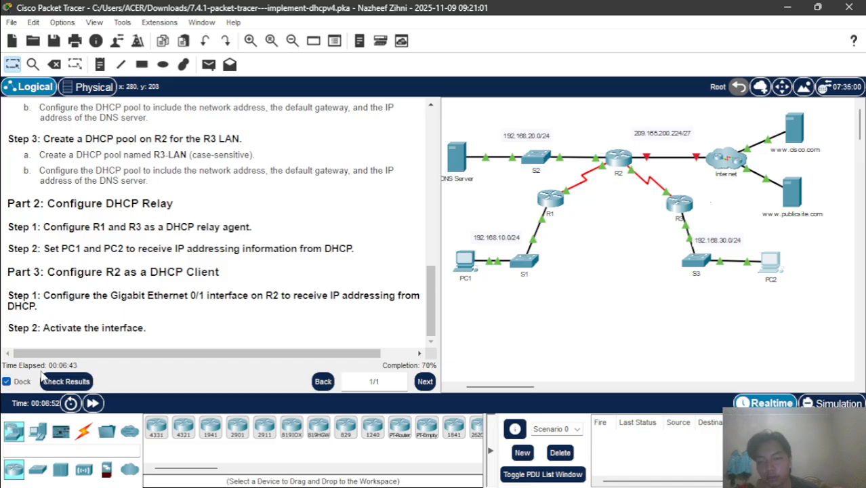
# Step: Check the activity results and examine the status of each assessment item, then return to the topology
pyautogui.click(67, 381)
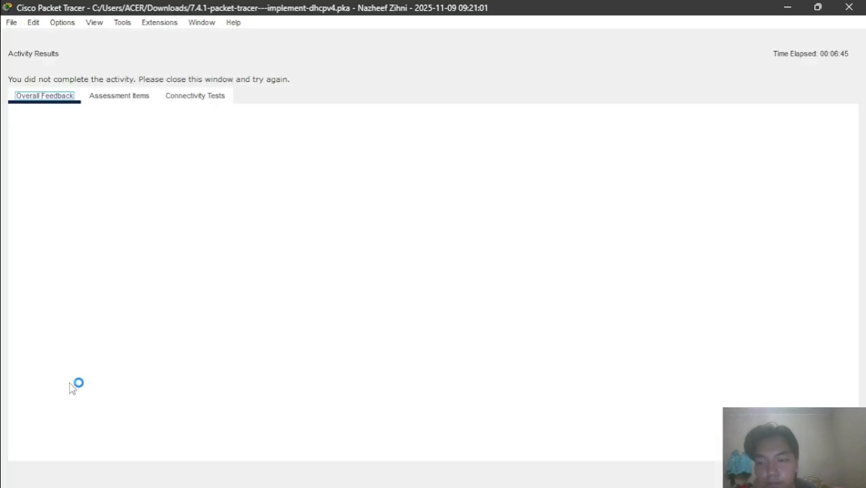
pyautogui.click(102, 95)
pyautogui.scroll(-5, 156, 266)
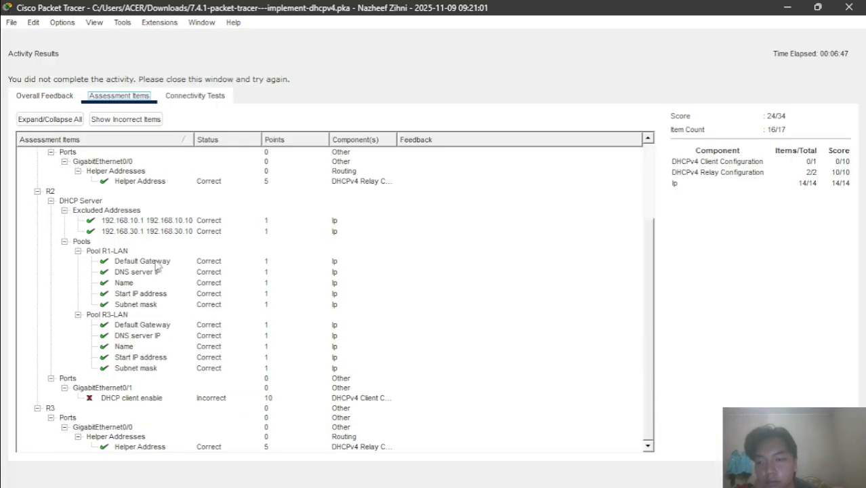
pyautogui.press('Escape')
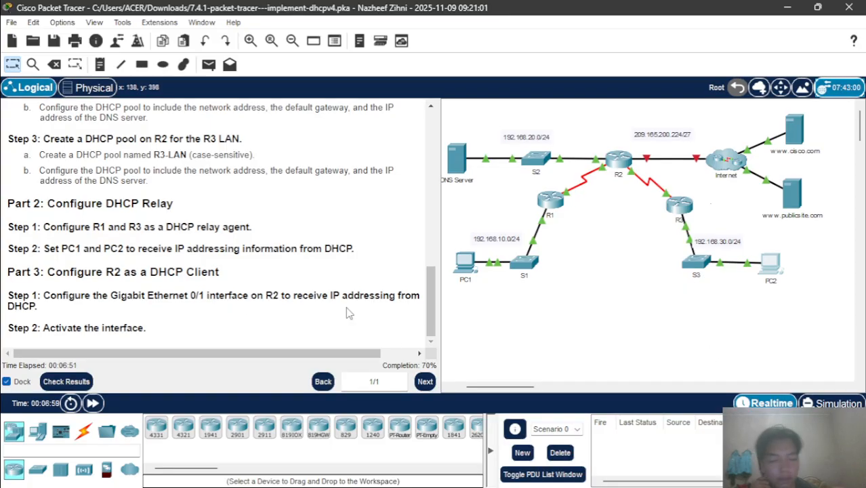
# Step: Reopen R2's command line, leave DHCP pool configuration and enter interface configuration mode for g0/1
pyautogui.click(615, 172)
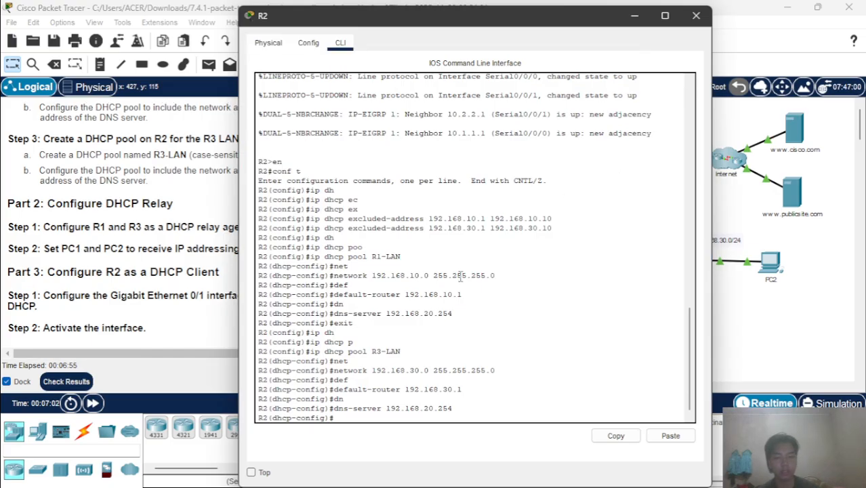
pyautogui.press('Return')
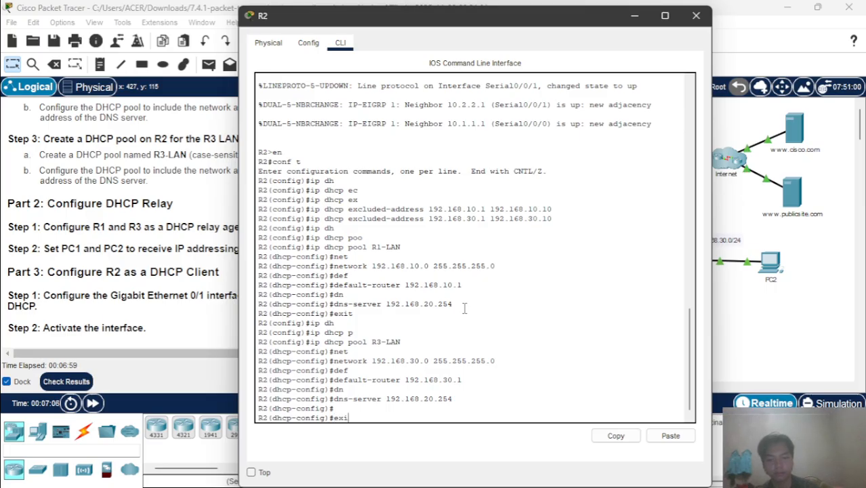
pyautogui.write('exit')
pyautogui.press('Return')
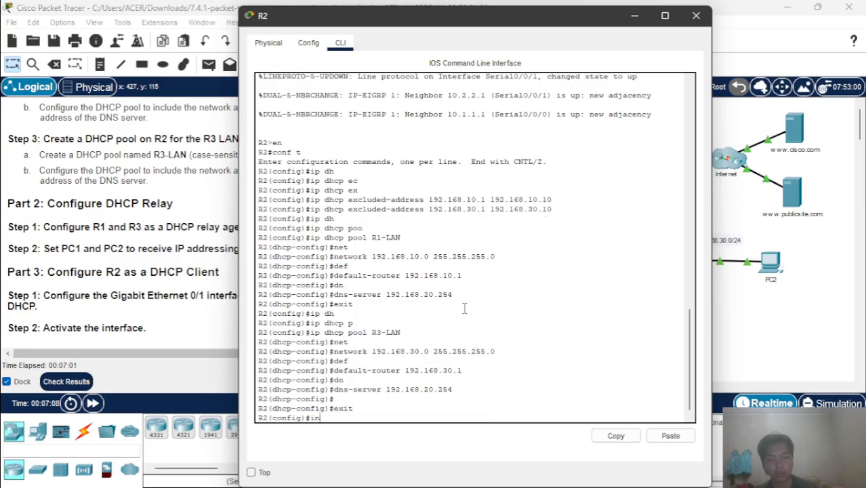
pyautogui.write('in')
pyautogui.press('Tab')
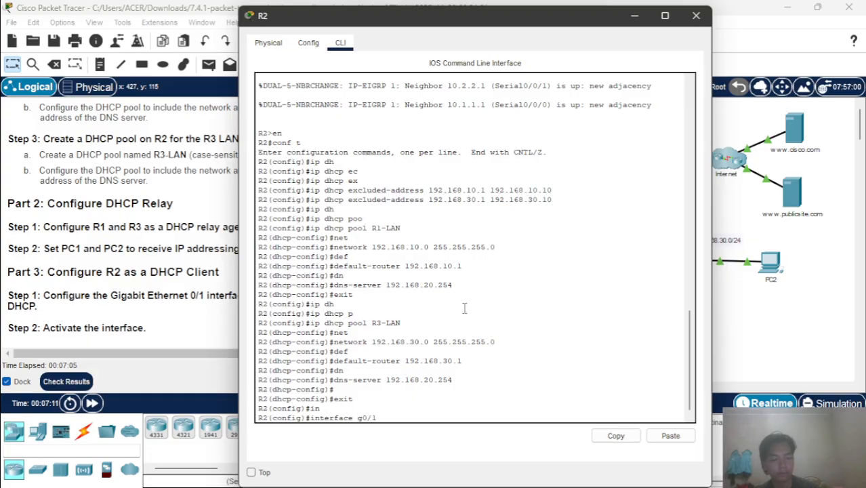
pyautogui.press('Return')
# Step: Configure R2's g0/1 as a DHCP client with ip address dhcp
pyautogui.write('ip ad')
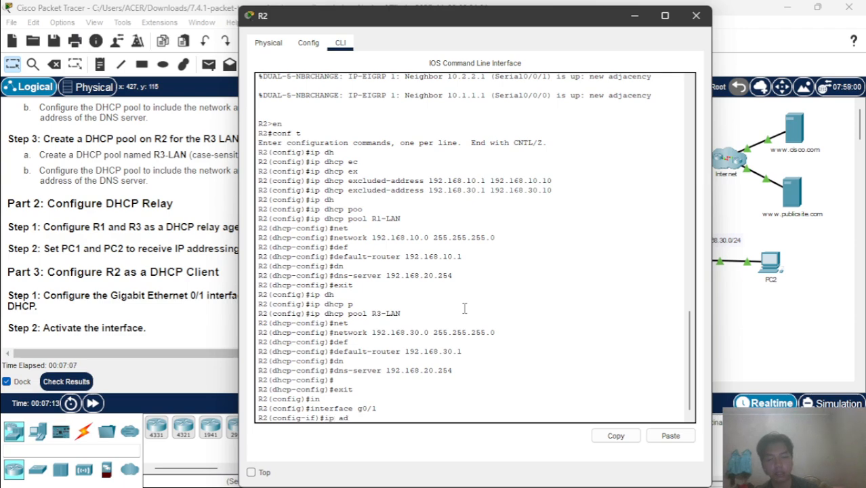
pyautogui.write('d')
pyautogui.press('Tab')
pyautogui.write('dh')
pyautogui.press('Tab')
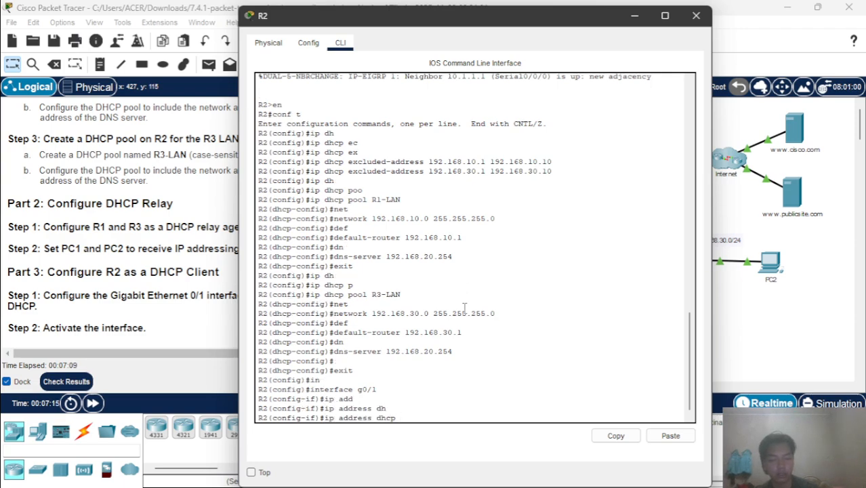
pyautogui.press('Return')
# Step: Activate R2's g0/1 interface with no shutdown and put R2's window away
pyautogui.write('no')
pyautogui.press('Tab')
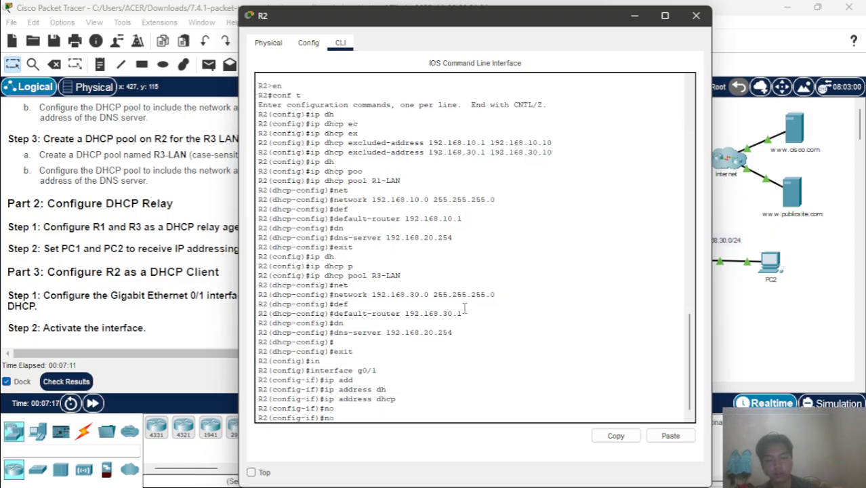
pyautogui.write('sh')
pyautogui.press('Tab')
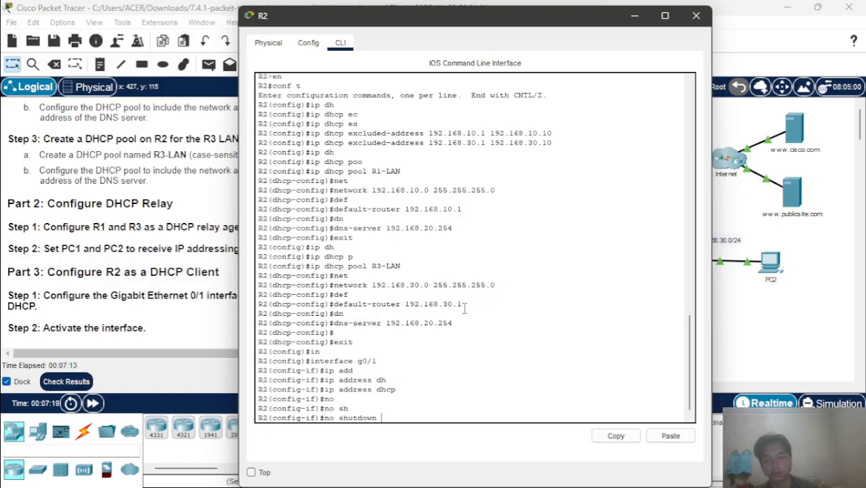
pyautogui.press('Return')
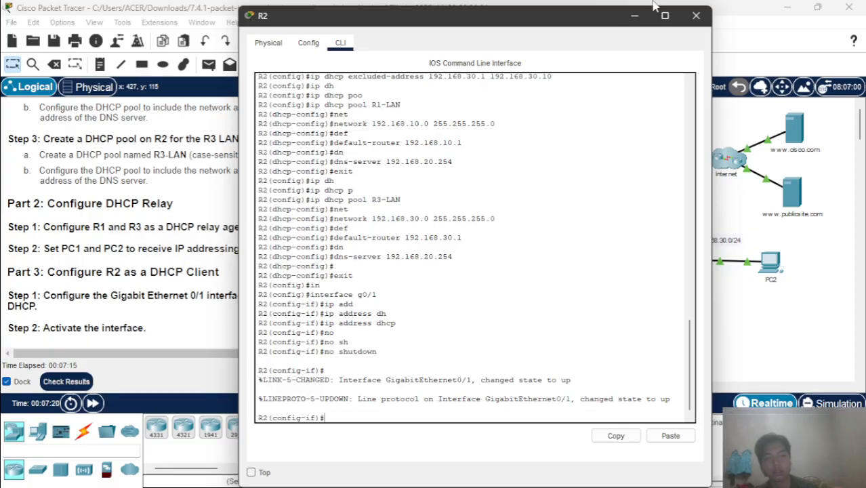
pyautogui.click(634, 15)
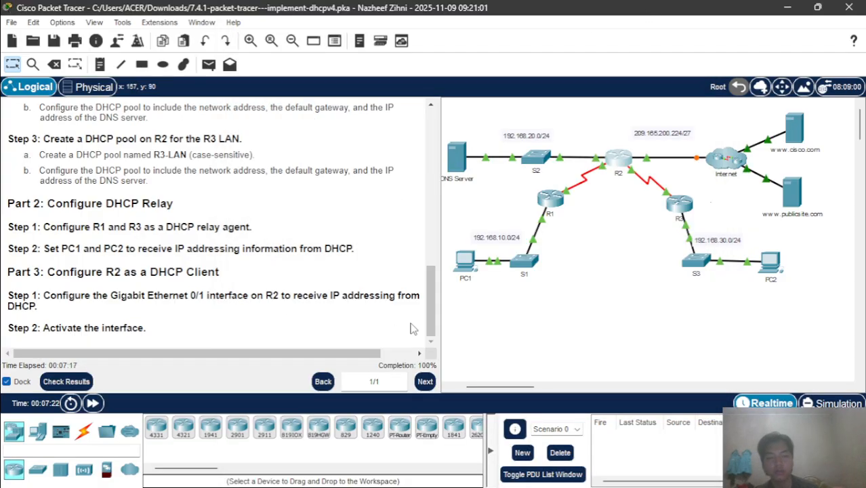
pyautogui.hscroll(-2, 581, 310)
pyautogui.hscroll(3, 589, 313)
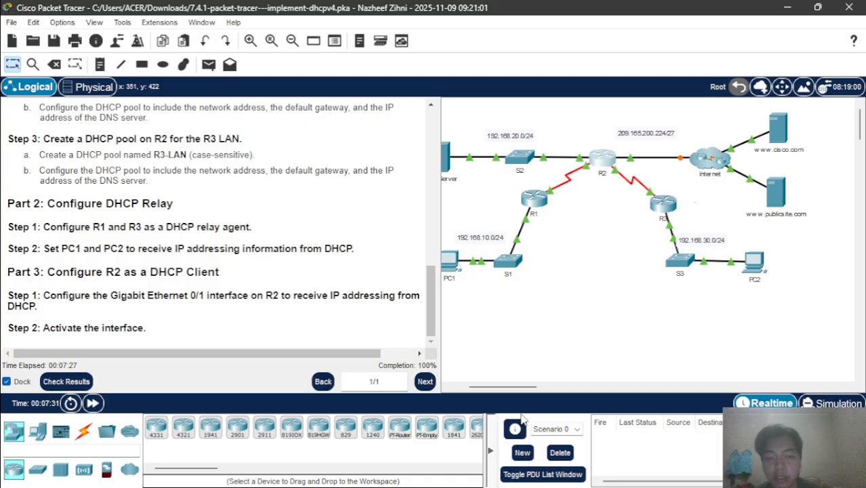
pyautogui.moveTo(484, 483)
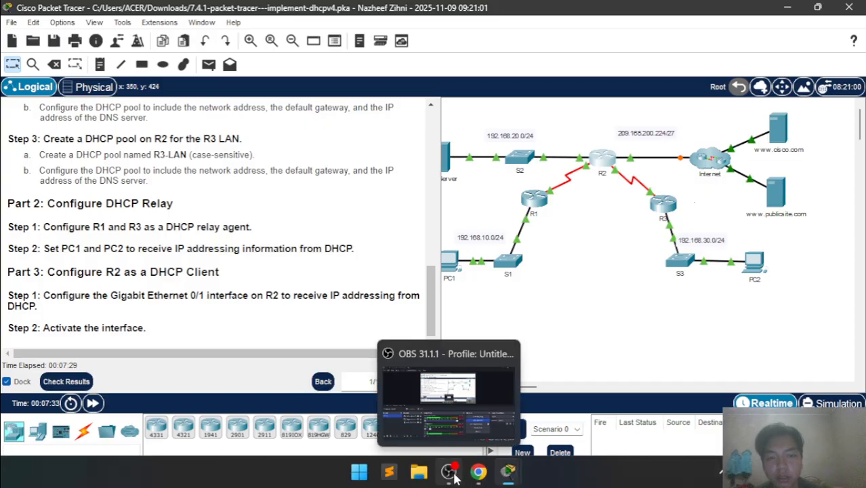